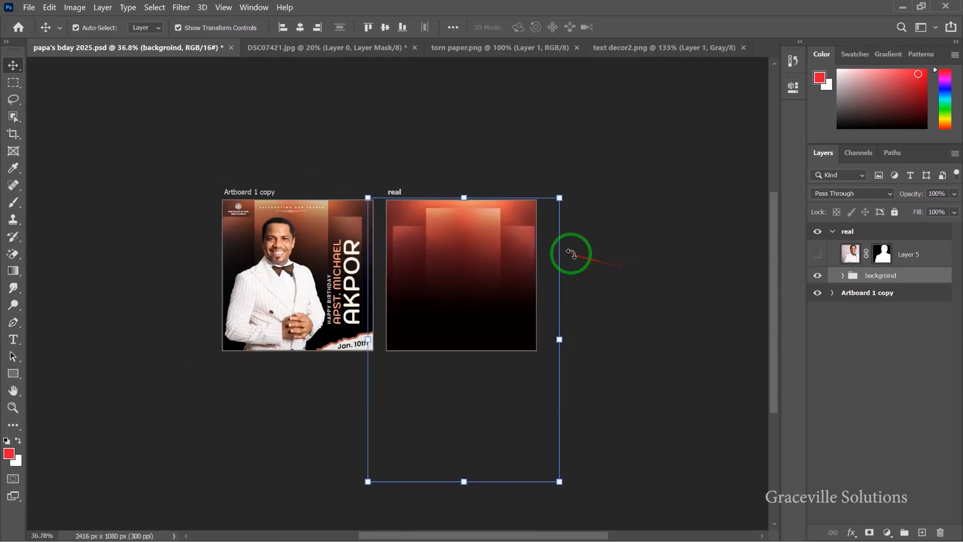
- Show the Layer 5 portrait, scale it onto the real artboard's red-black gradient, and collapse the group
click(817, 254)
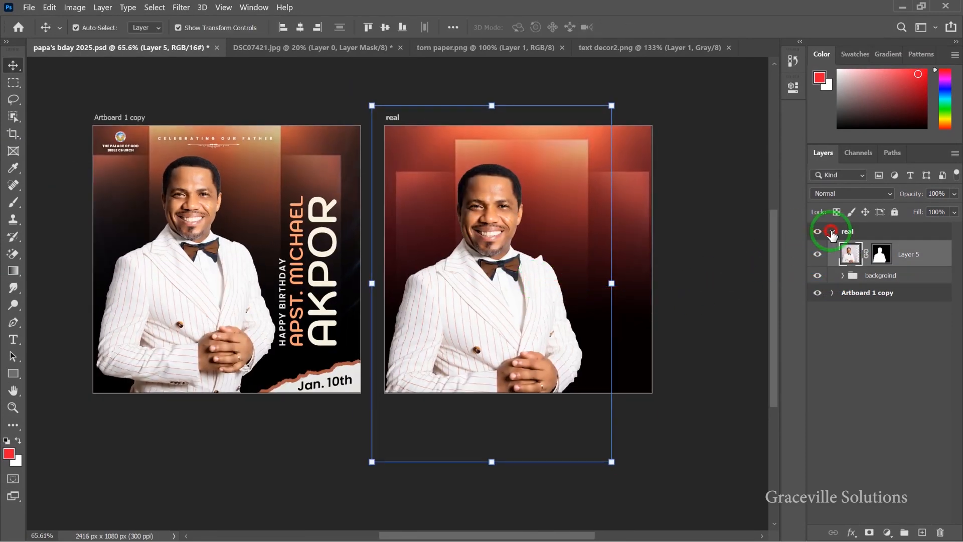
click(832, 232)
drag(272, 237, 331, 258)
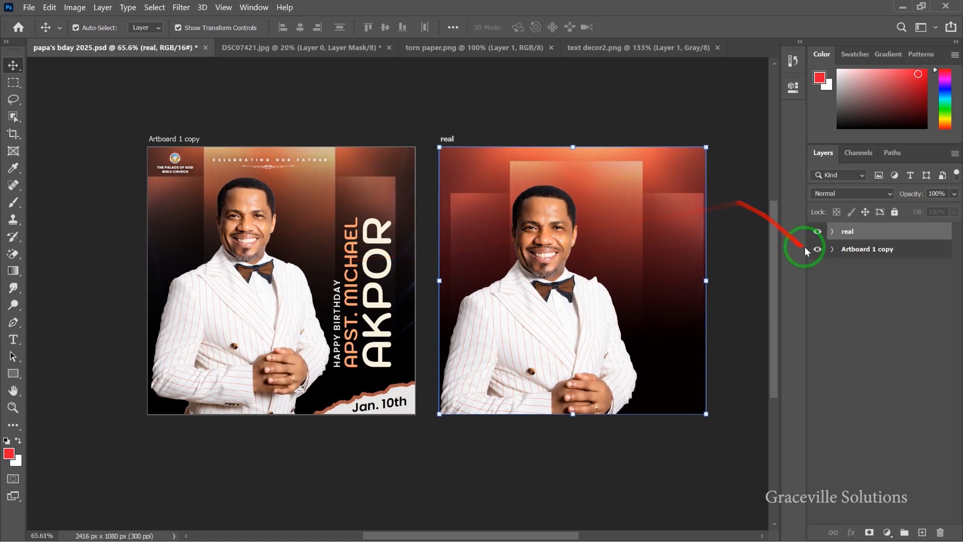
- Duplicate the church name ID group and move the copy onto the real artboard
click(832, 249)
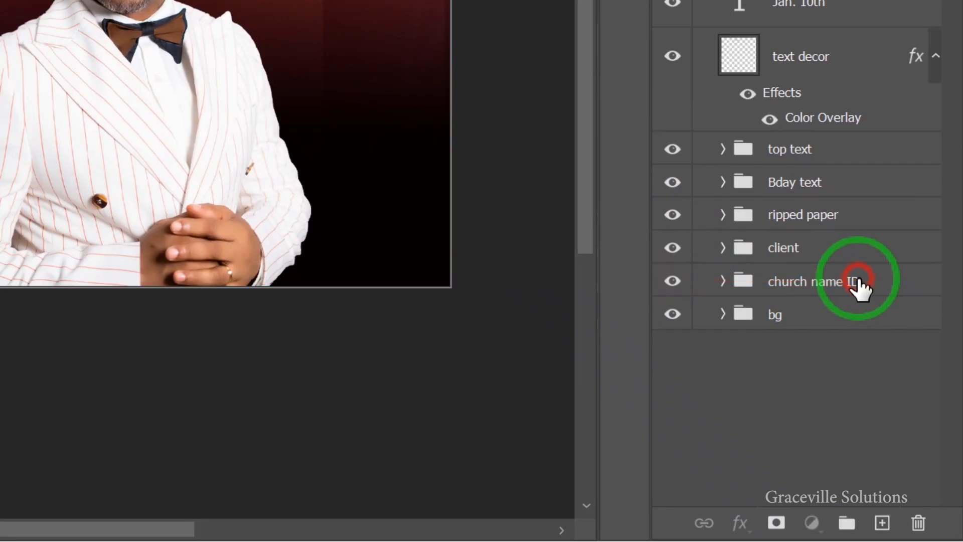
click(911, 410)
key(ctrl+j)
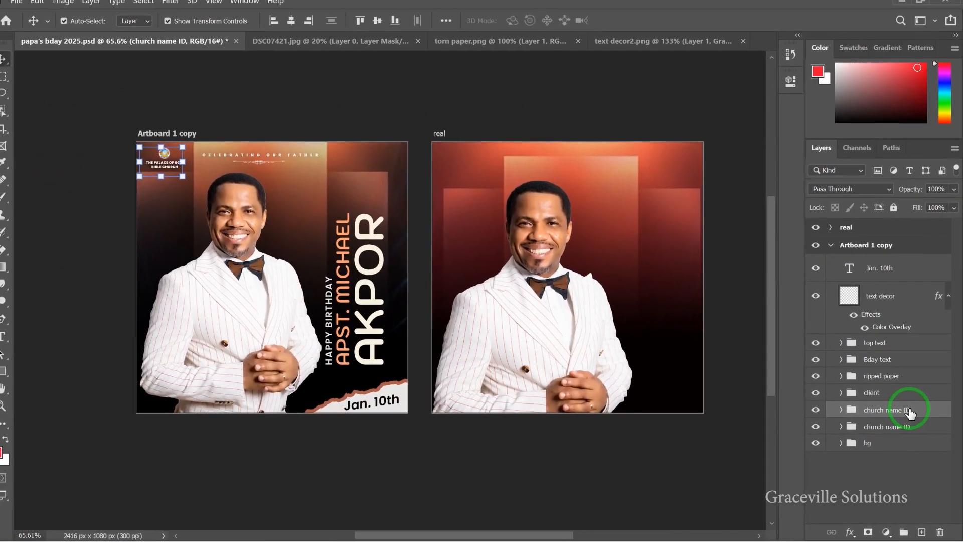
drag(857, 280, 844, 166)
drag(903, 354, 891, 269)
drag(891, 269, 884, 234)
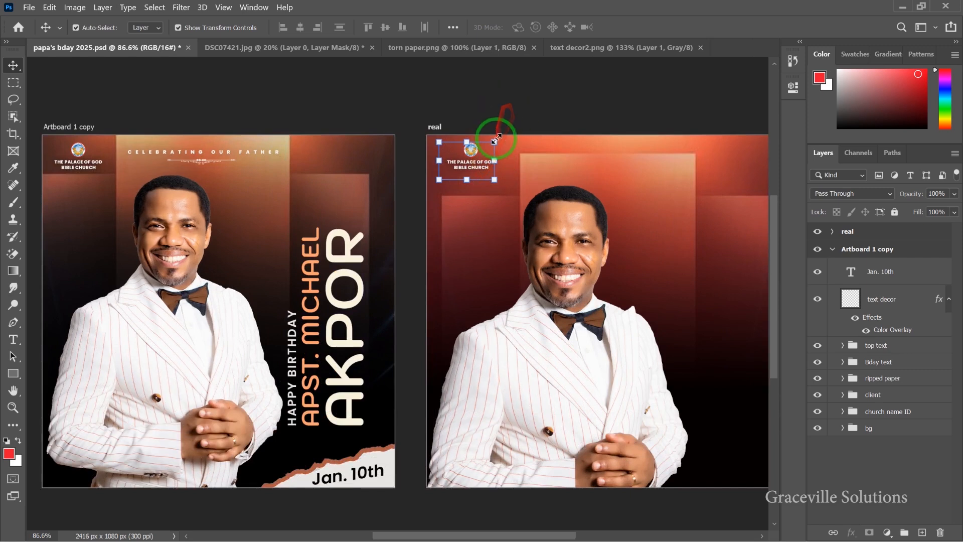
scroll(497, 138, down, 2)
drag(529, 96, 221, 165)
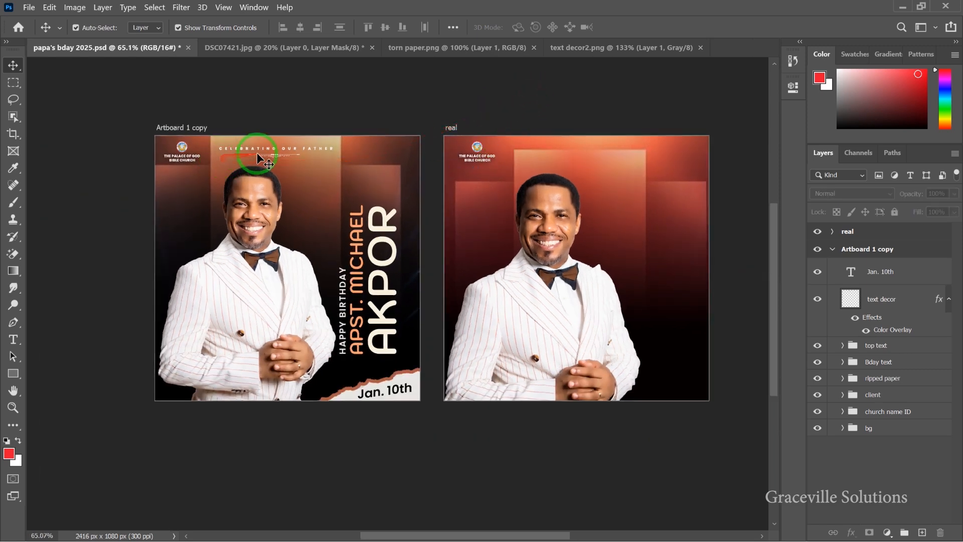
- Add the CELEBRATING OUR FATHER heading at the top of the real artboard
scroll(256, 155, up, 4)
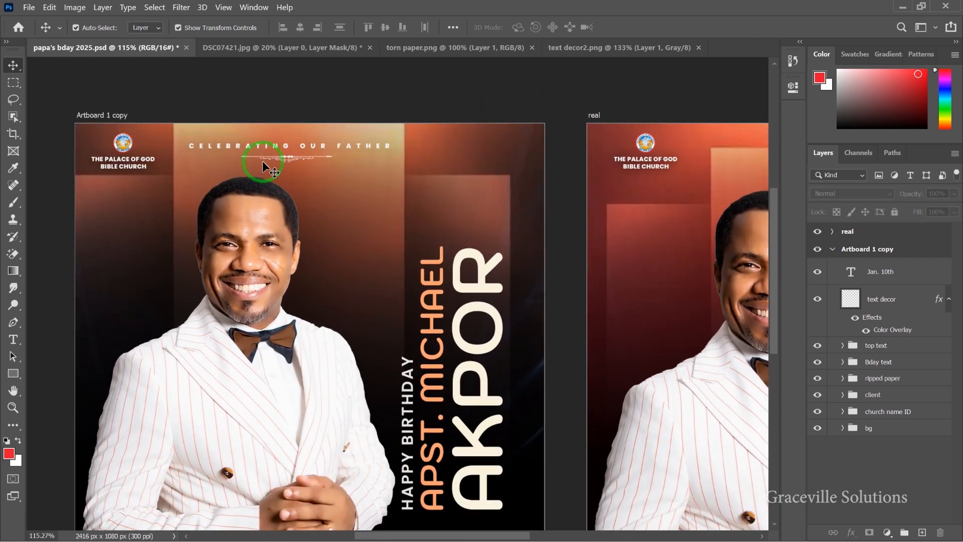
scroll(263, 161, down, 5)
drag(416, 231, 322, 247)
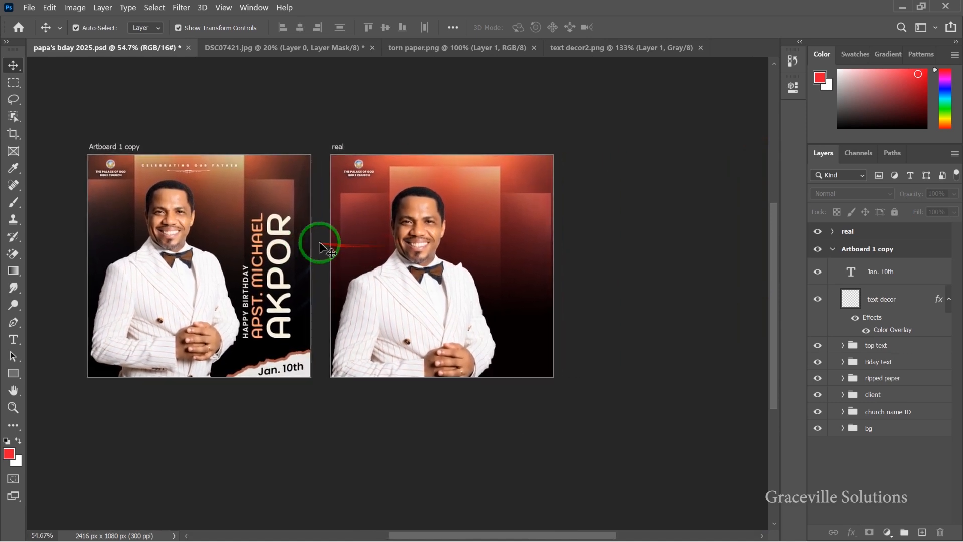
key(t)
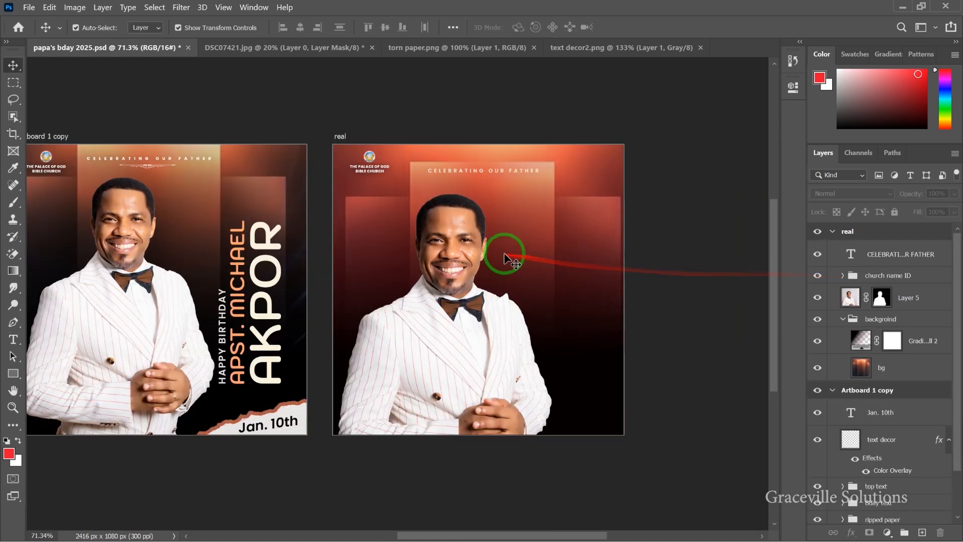
scroll(505, 253, up, 1)
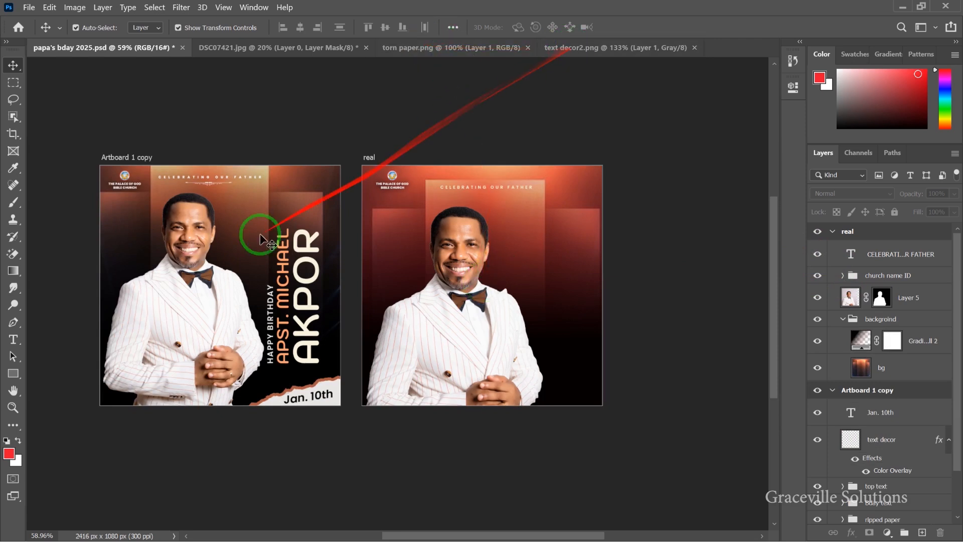
scroll(236, 158, up, 10)
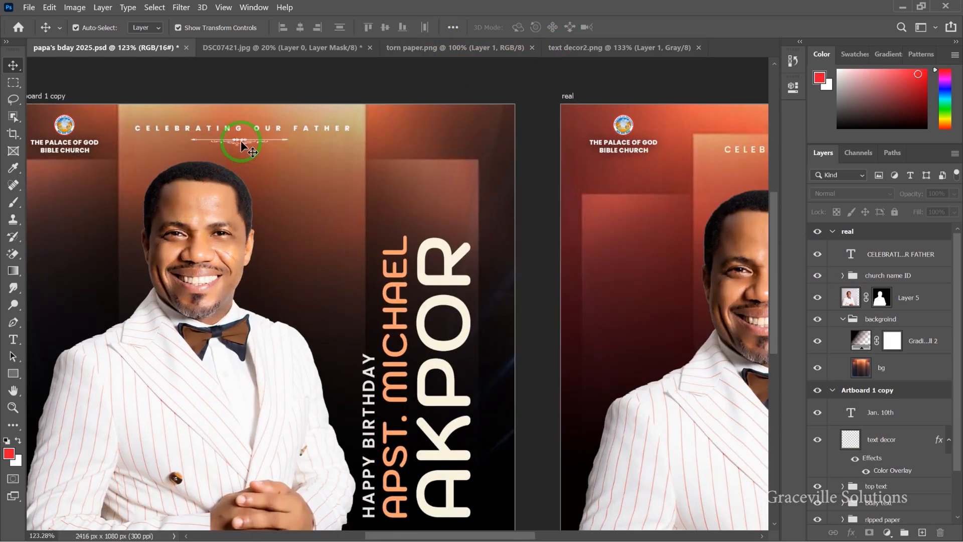
- In text decor2.png, copy the second ornament divider onto its own layer
click(590, 48)
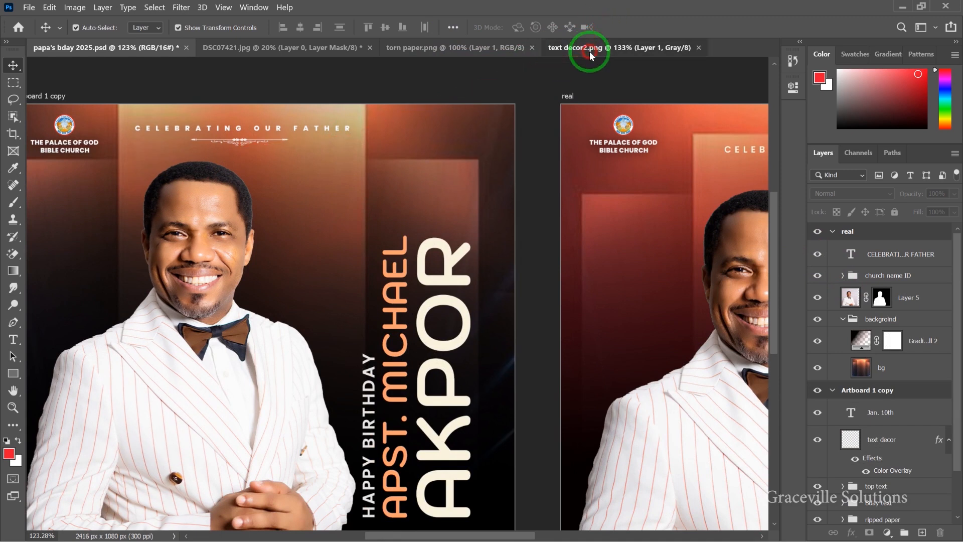
click(15, 81)
click(50, 82)
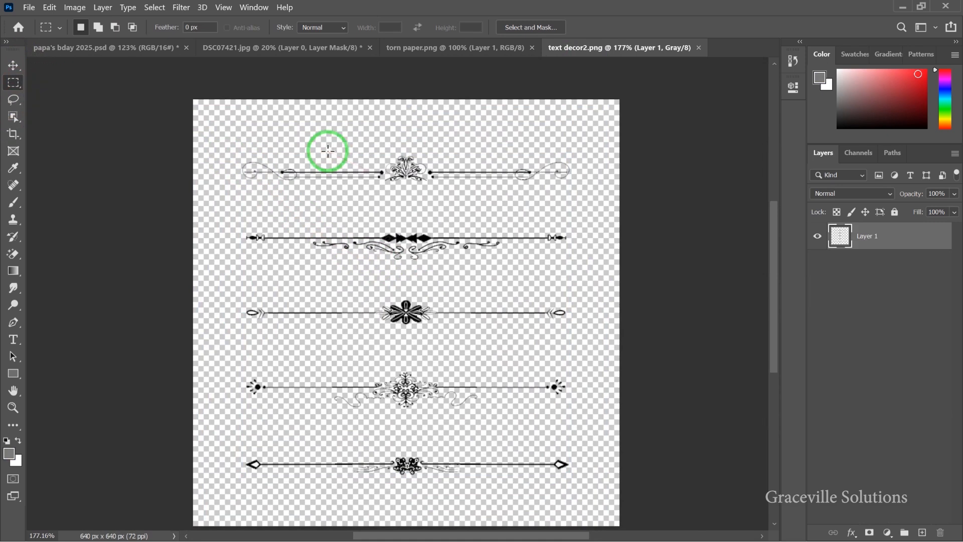
scroll(235, 216, up, 4)
drag(235, 216, 748, 299)
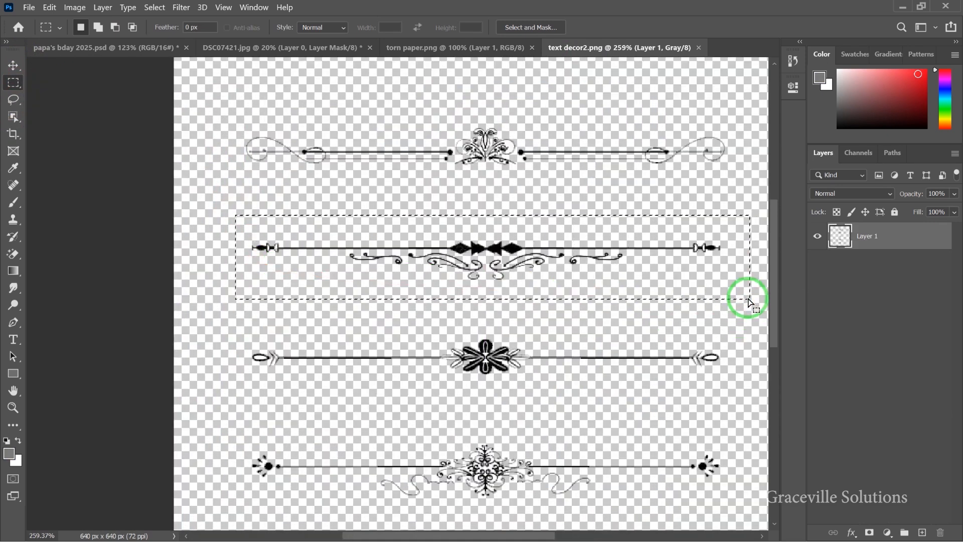
key(ctrl+j)
- Drag the ornament into the birthday flyer beneath the heading as Layer 6
click(13, 66)
drag(527, 241, 553, 174)
drag(560, 248, 492, 231)
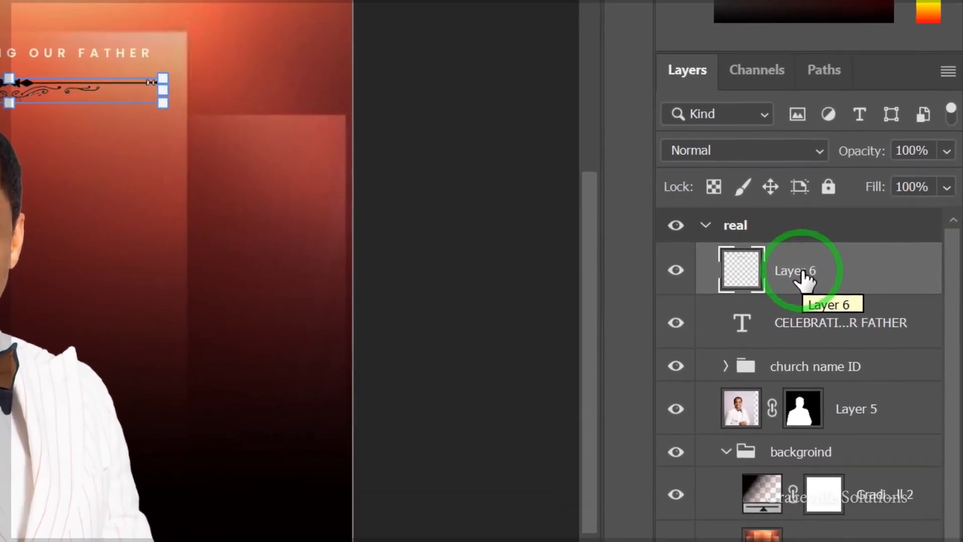
- Give the Layer 6 divider a white Color Overlay through Blending Options
right_click(875, 255)
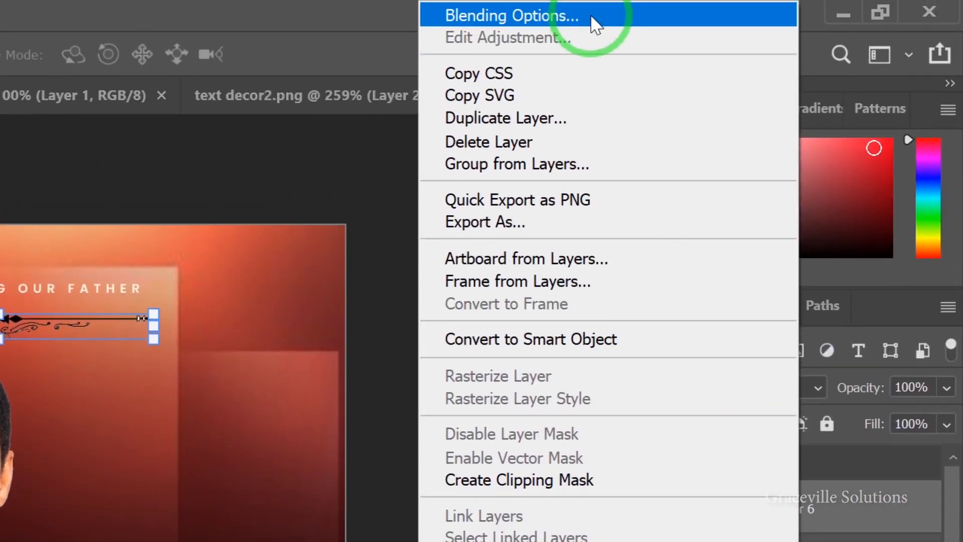
click(596, 0)
drag(602, 184, 813, 92)
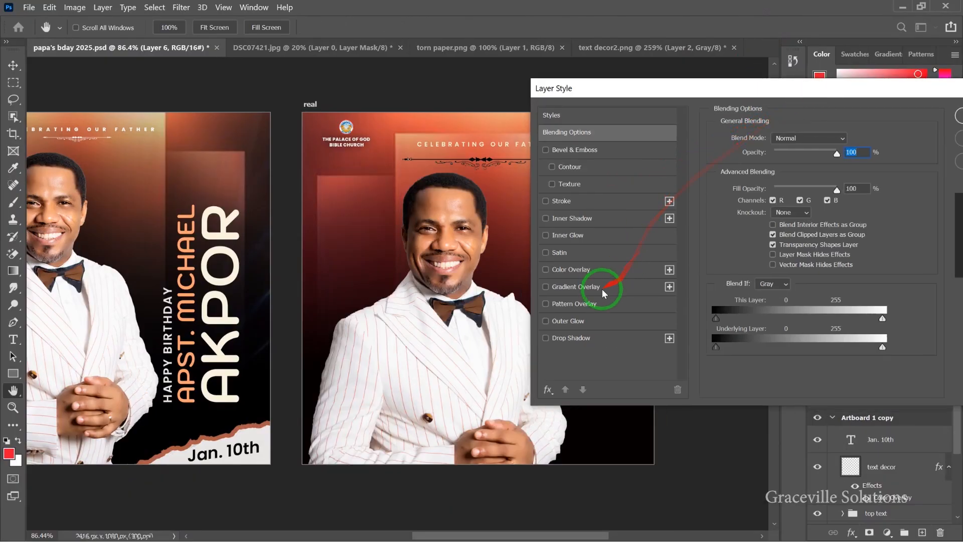
click(594, 271)
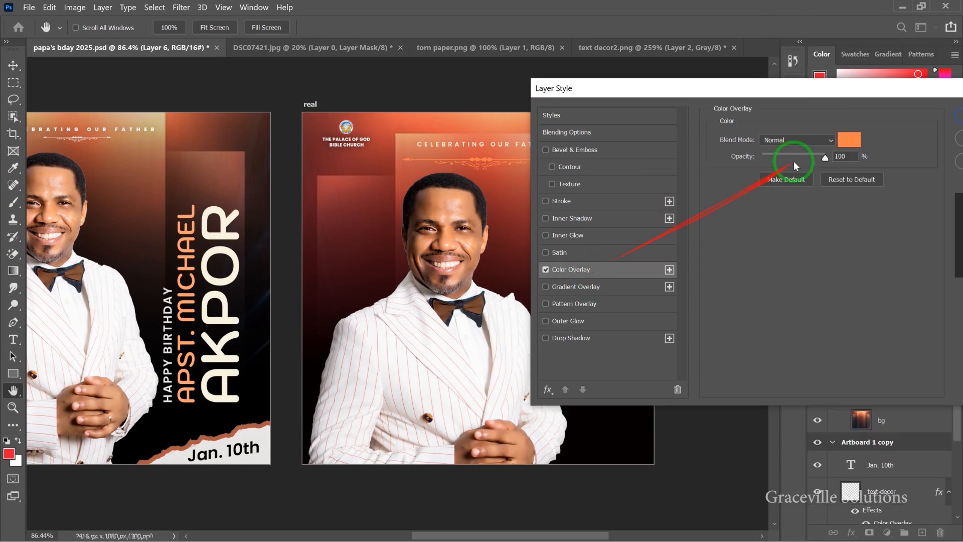
click(851, 142)
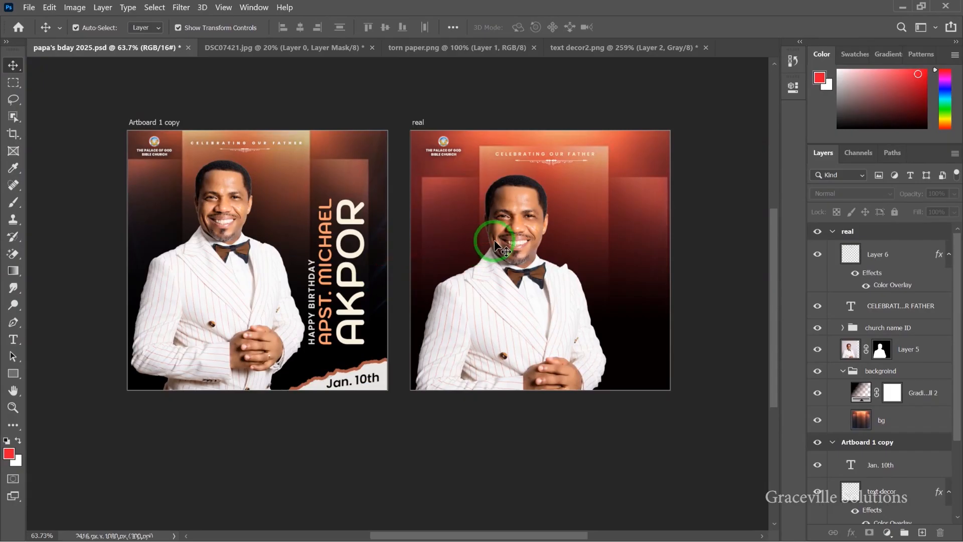
- Add HAPPY BRITHDAY as vertical text beside the portrait
key(t)
click(438, 228)
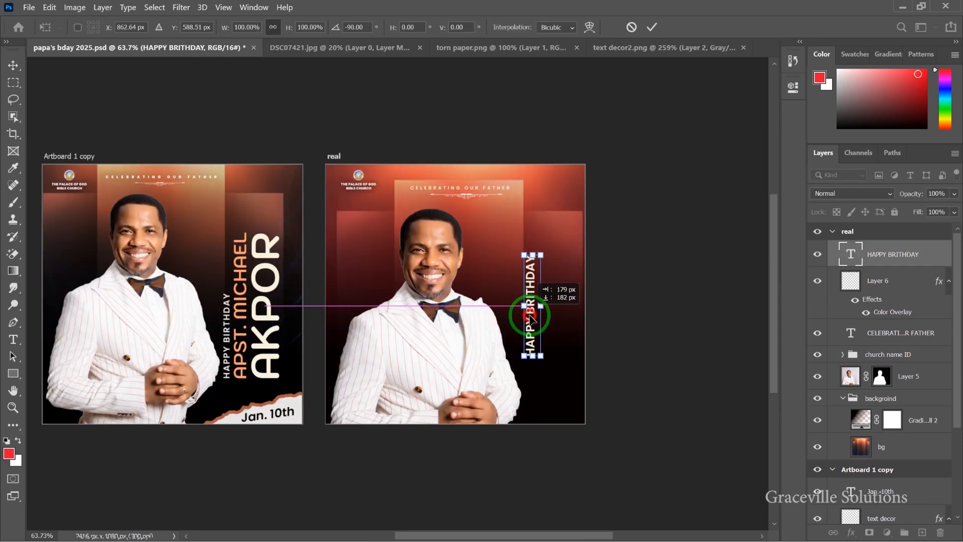
mouse_move(527, 323)
mouse_down()
mouse_move(537, 329)
mouse_move(527, 325)
mouse_up()
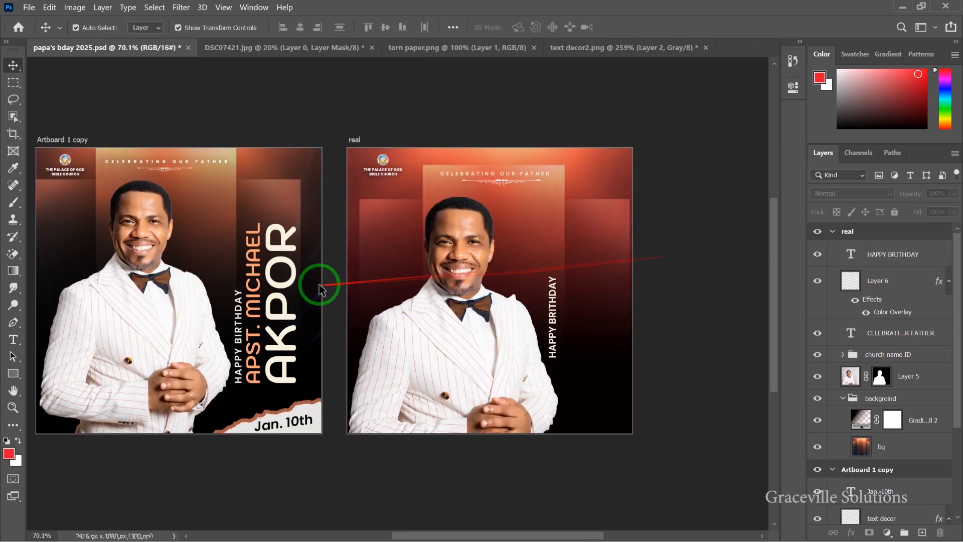
scroll(317, 283, down, 5)
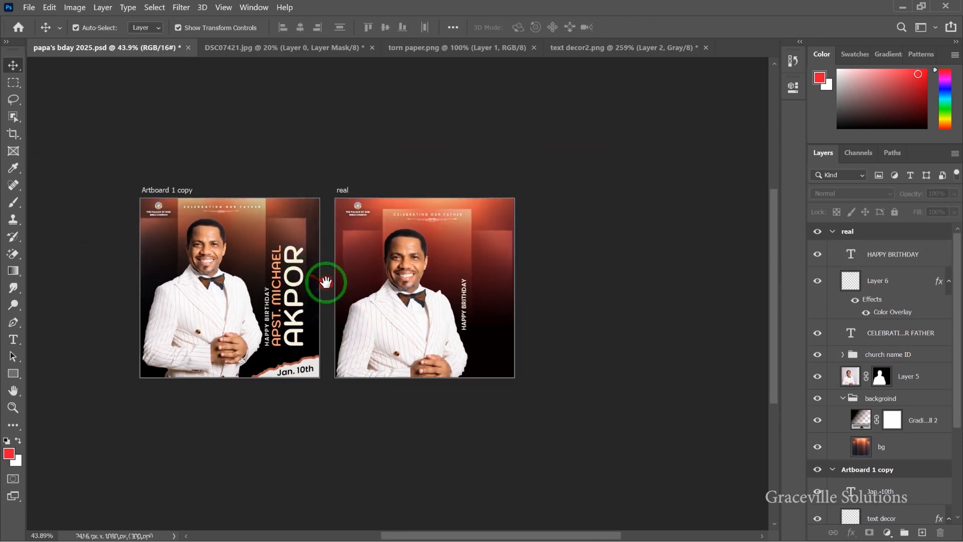
drag(327, 282, 297, 241)
scroll(264, 244, up, 3)
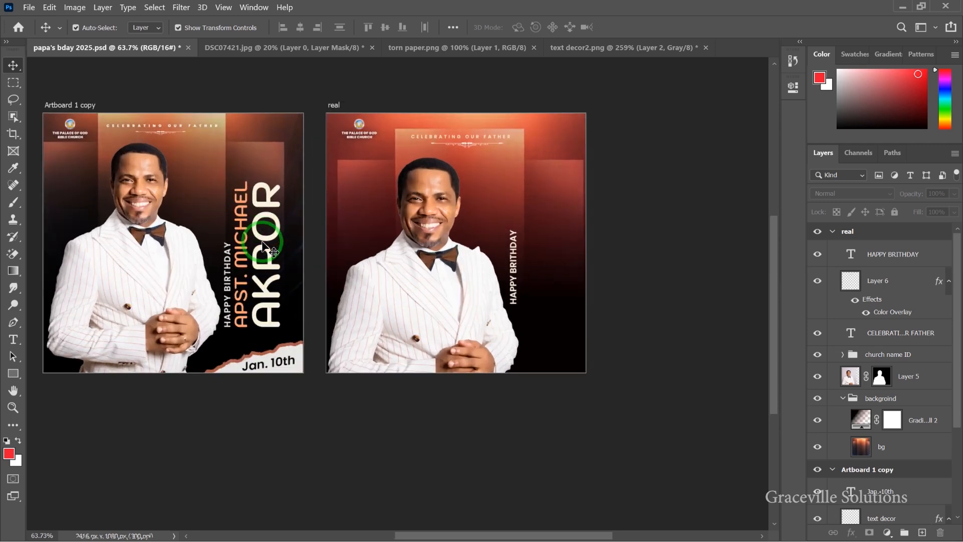
key(t)
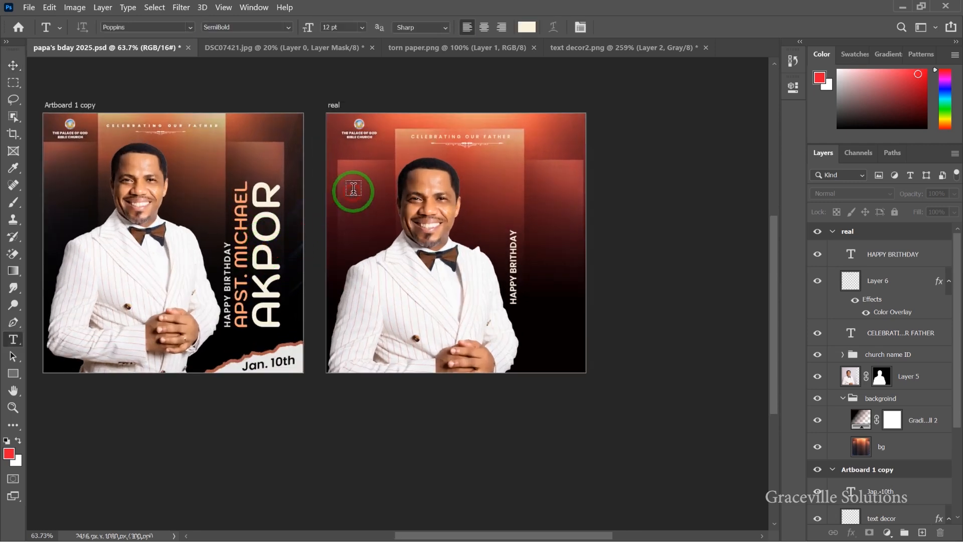
click(354, 189)
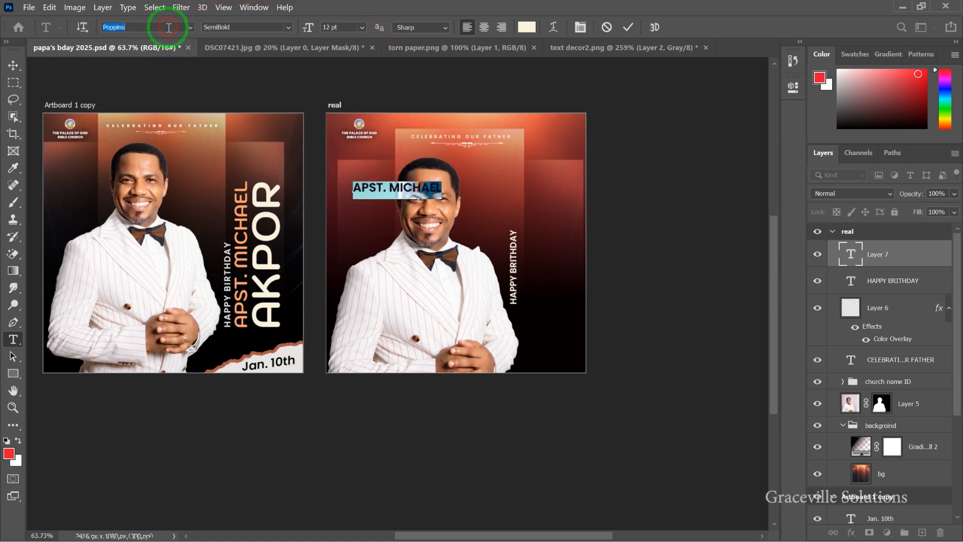
text(KOD)
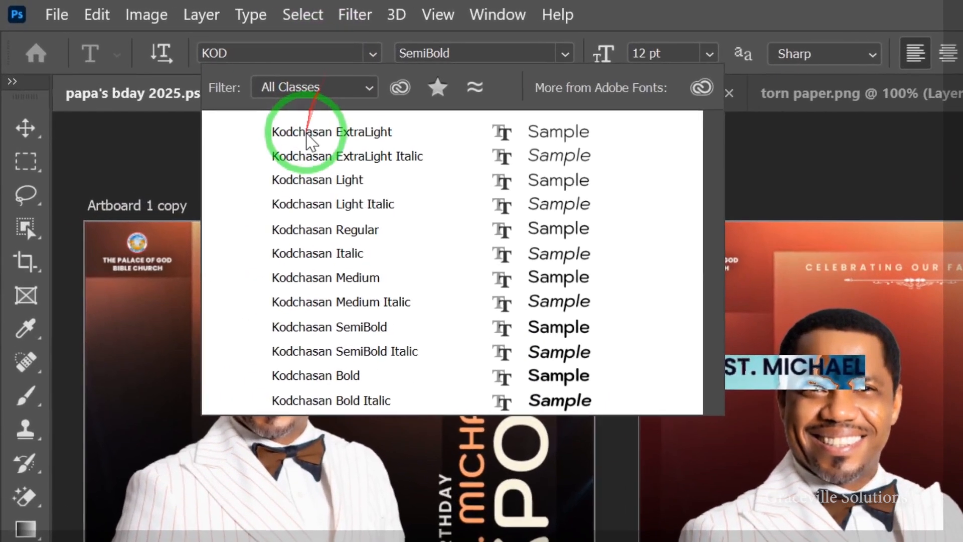
click(167, 61)
text(3)
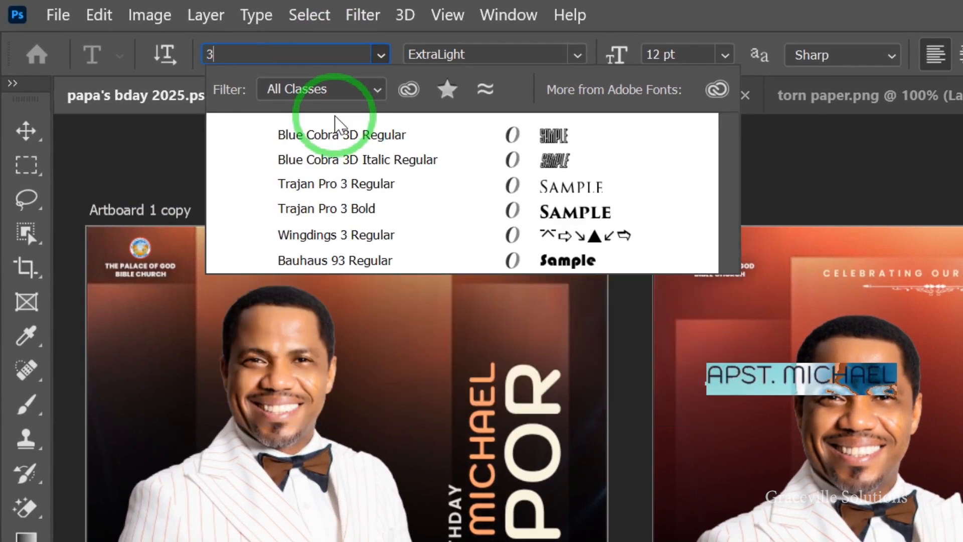
click(336, 127)
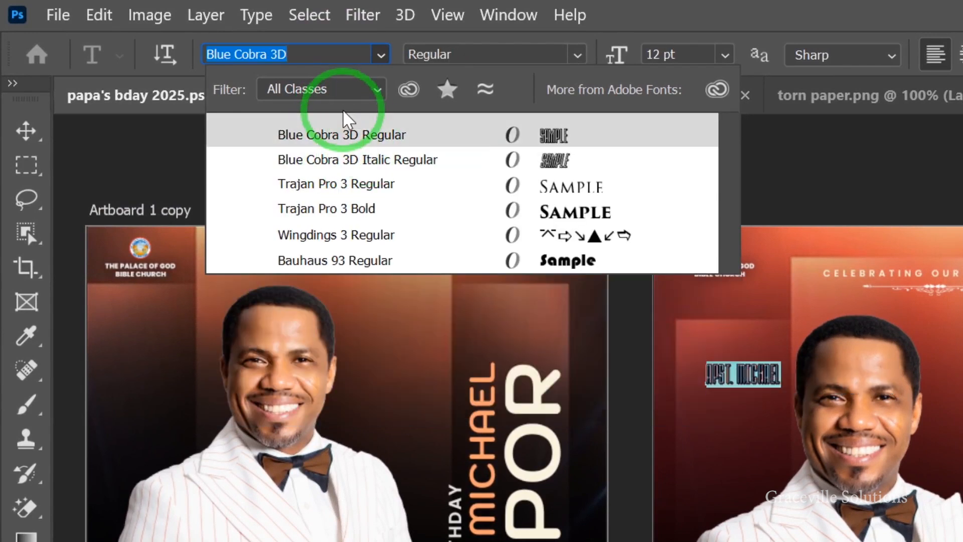
text(KODA)
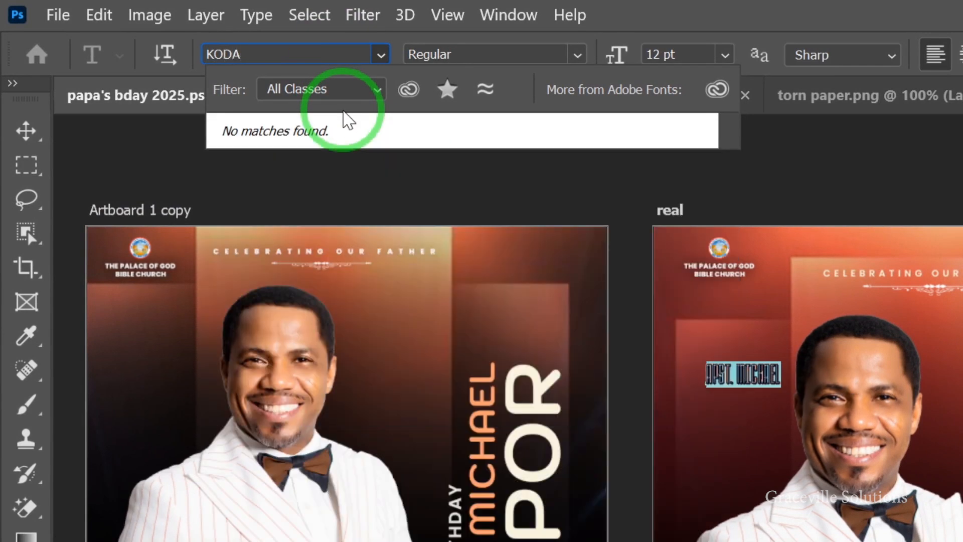
key(BackSpace)
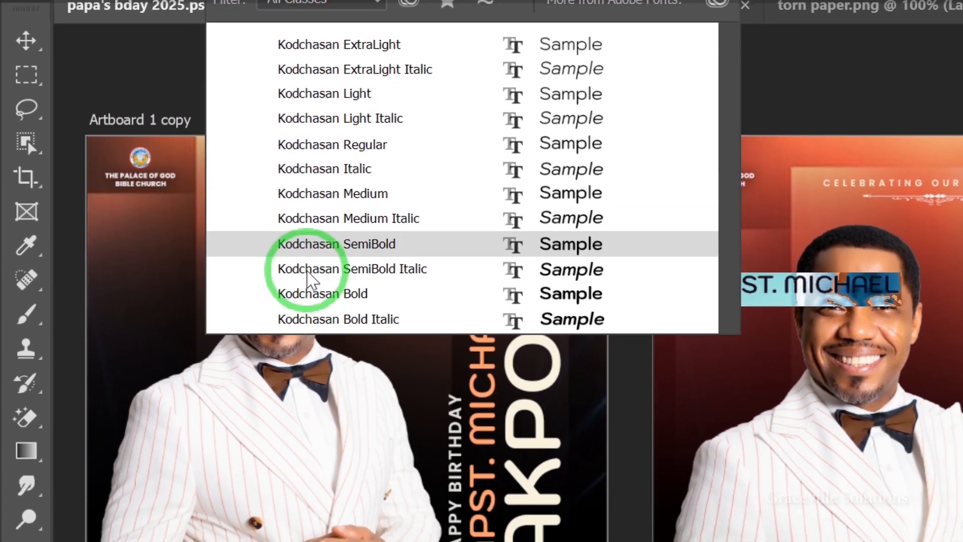
click(314, 268)
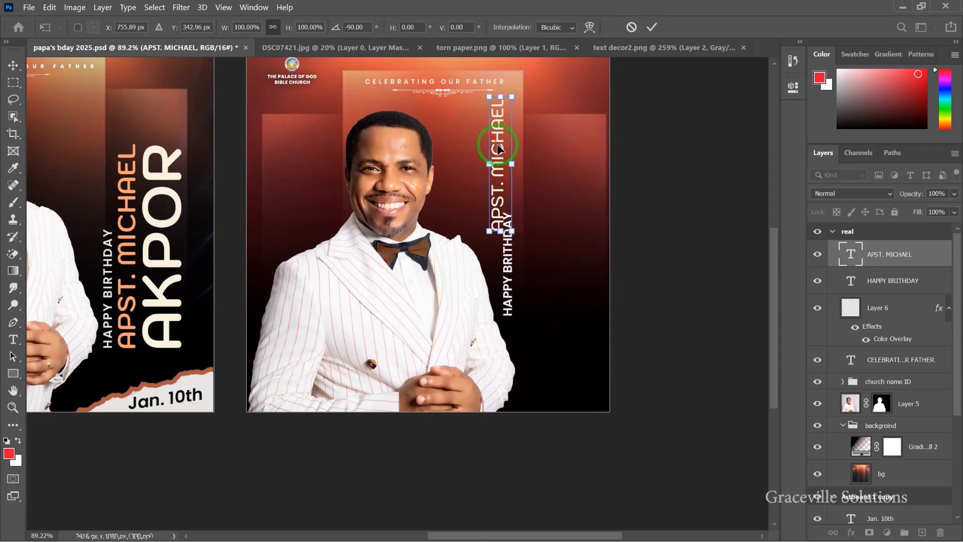
drag(498, 145, 546, 248)
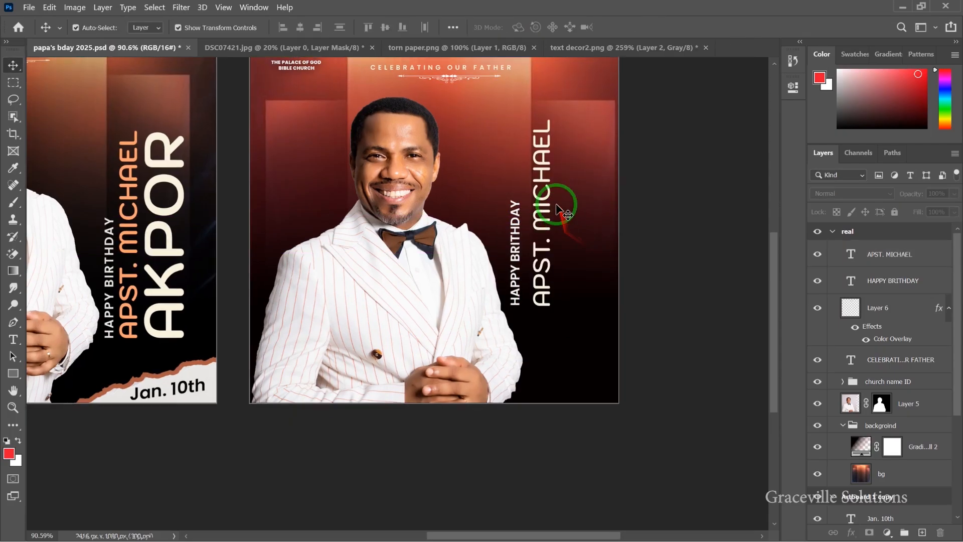
click(541, 194)
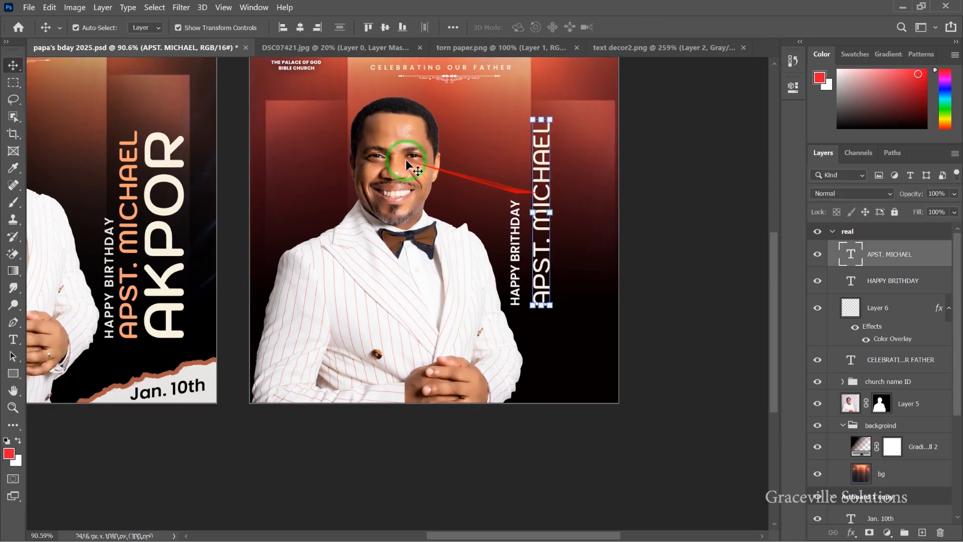
click(793, 87)
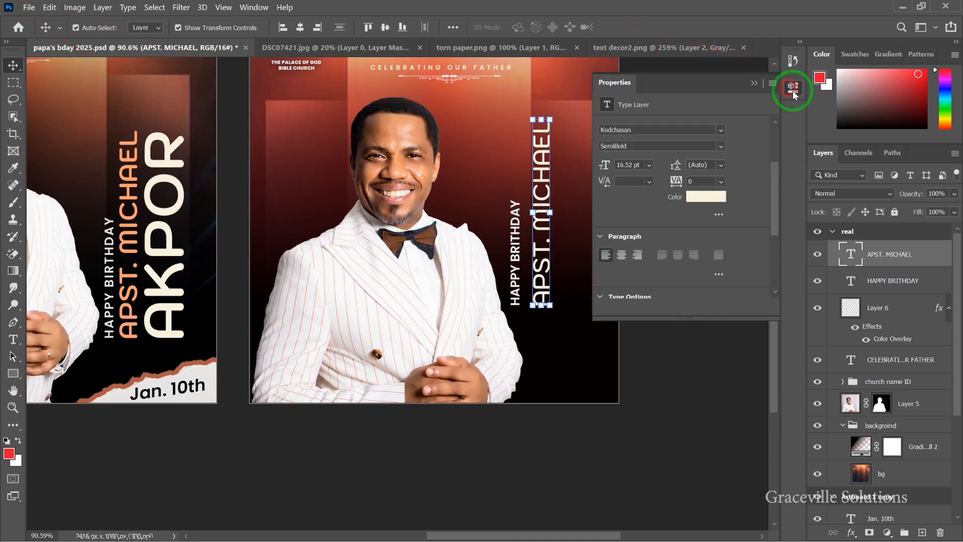
click(720, 147)
click(656, 262)
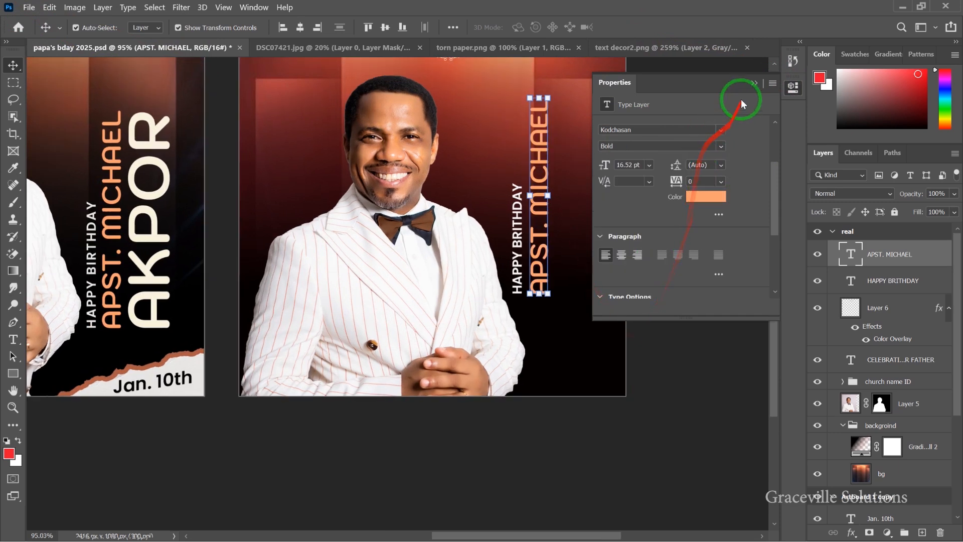
click(754, 83)
scroll(337, 270, down, 3)
click(656, 301)
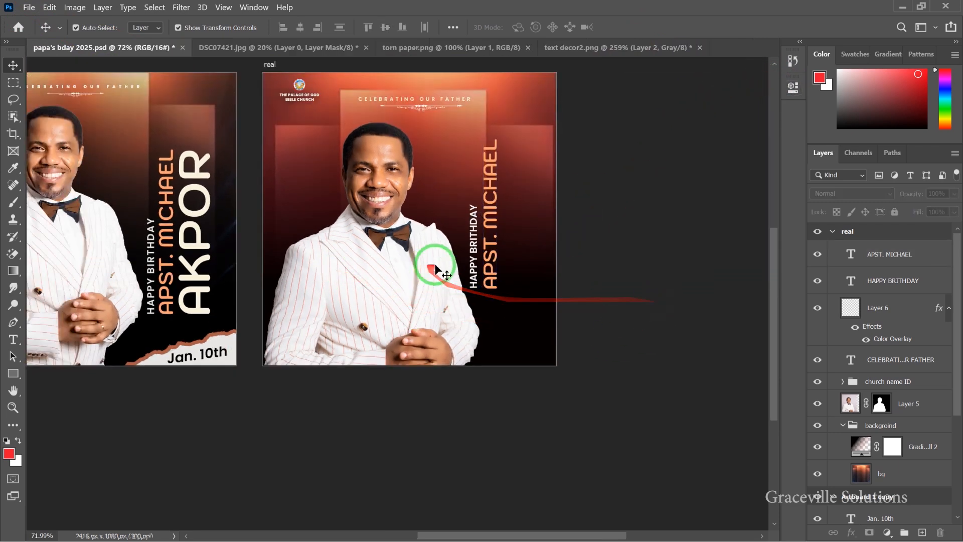
scroll(446, 271, up, 3)
drag(502, 281, 524, 277)
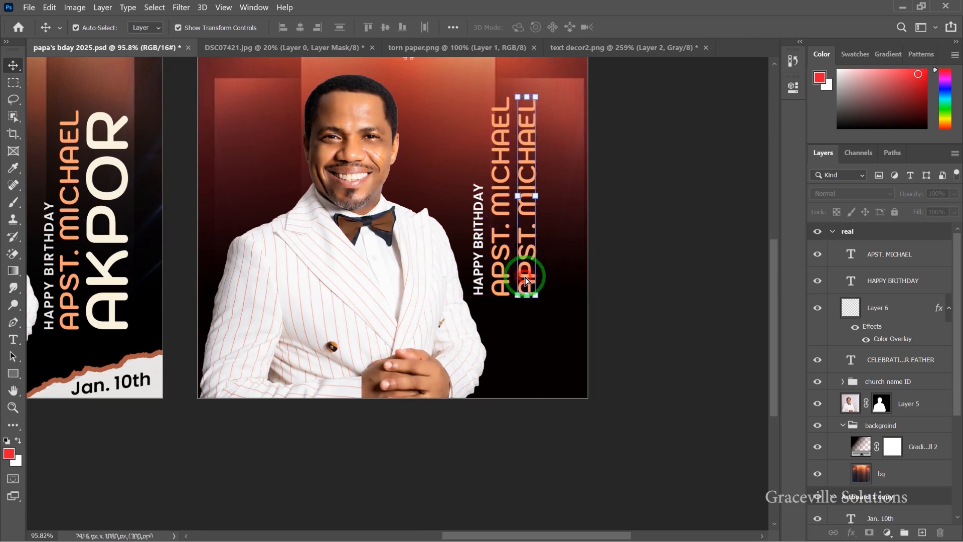
double_click(525, 275)
click(526, 275)
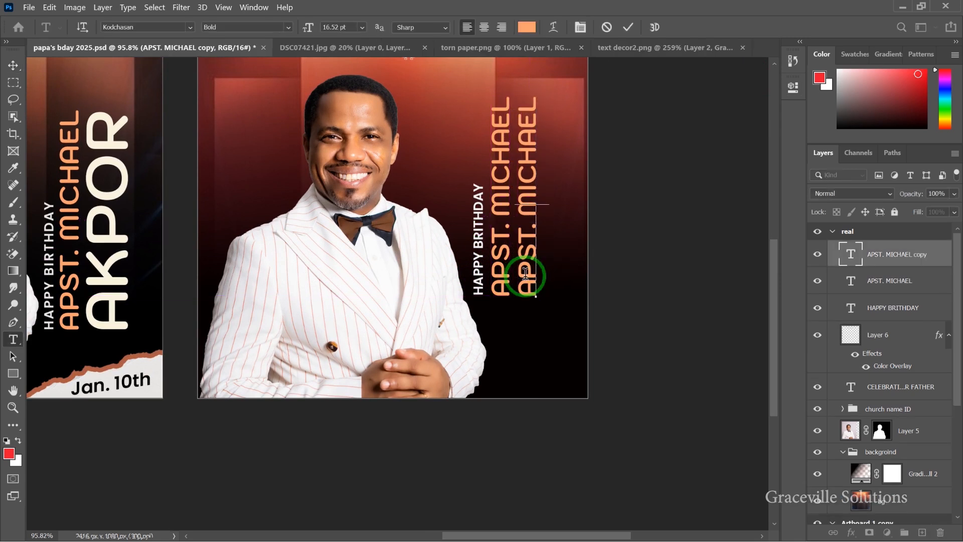
key(ctrl+a)
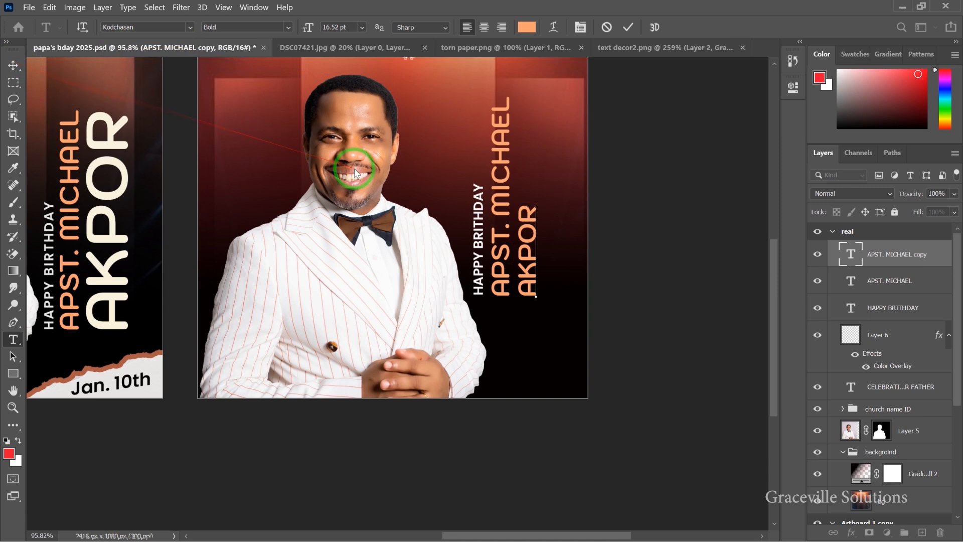
key(ctrl+a)
click(526, 27)
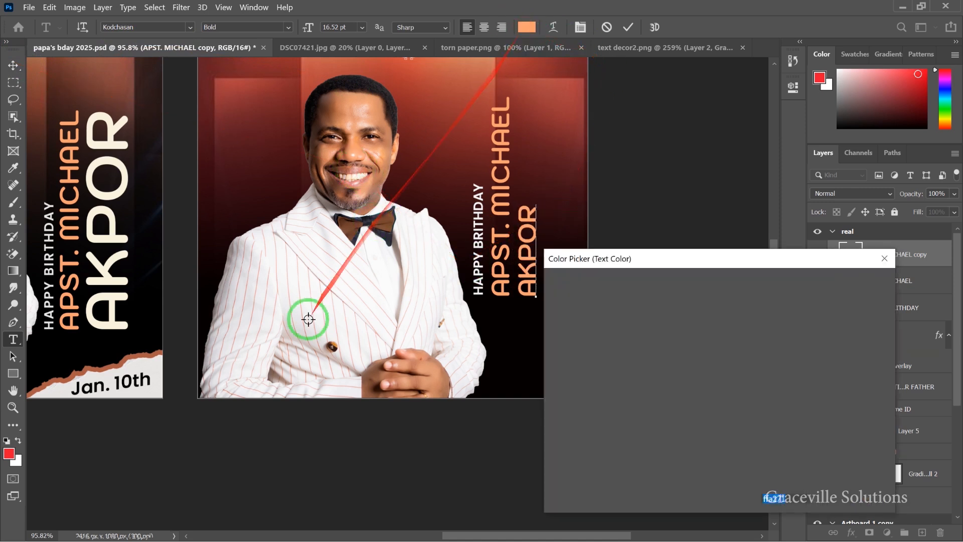
click(100, 316)
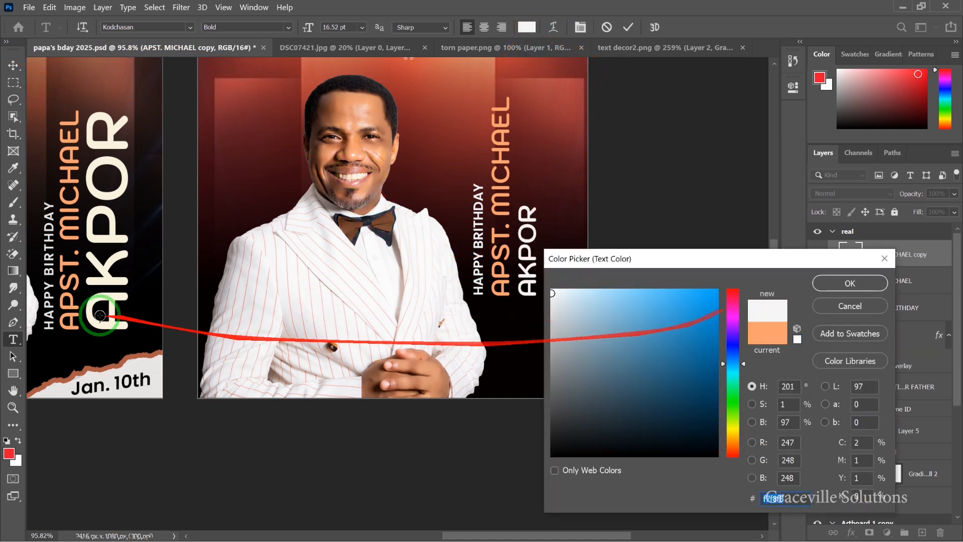
click(115, 319)
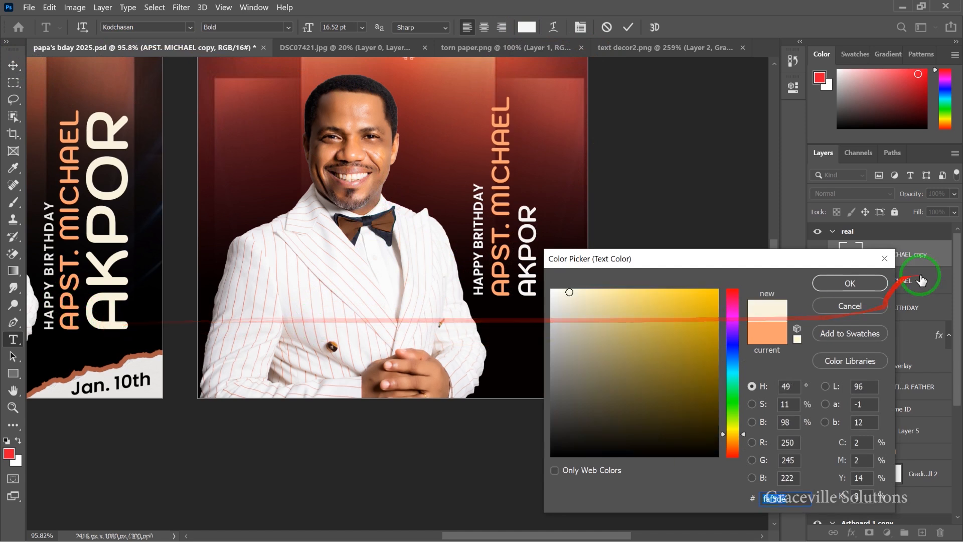
click(850, 283)
click(13, 66)
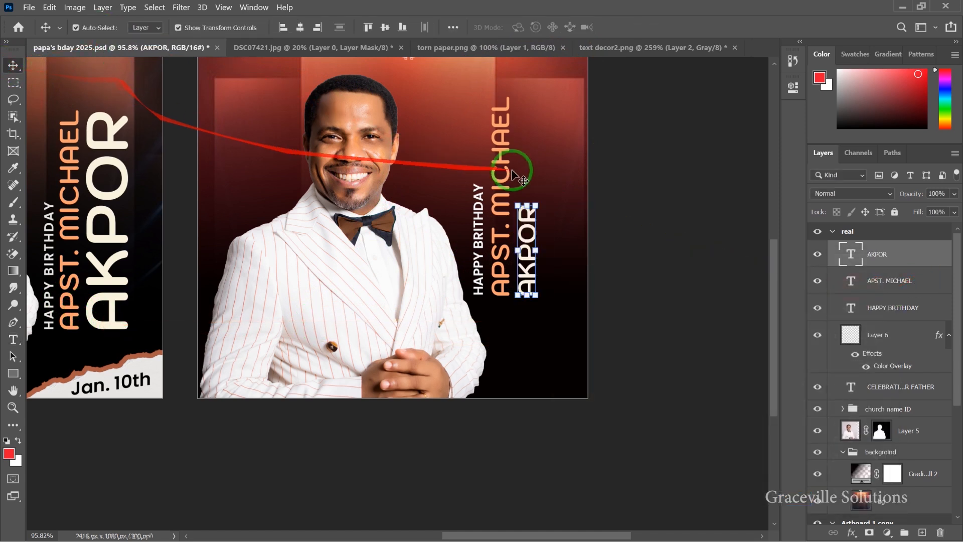
drag(537, 196, 564, 89)
key(Return)
scroll(447, 301, down, 5)
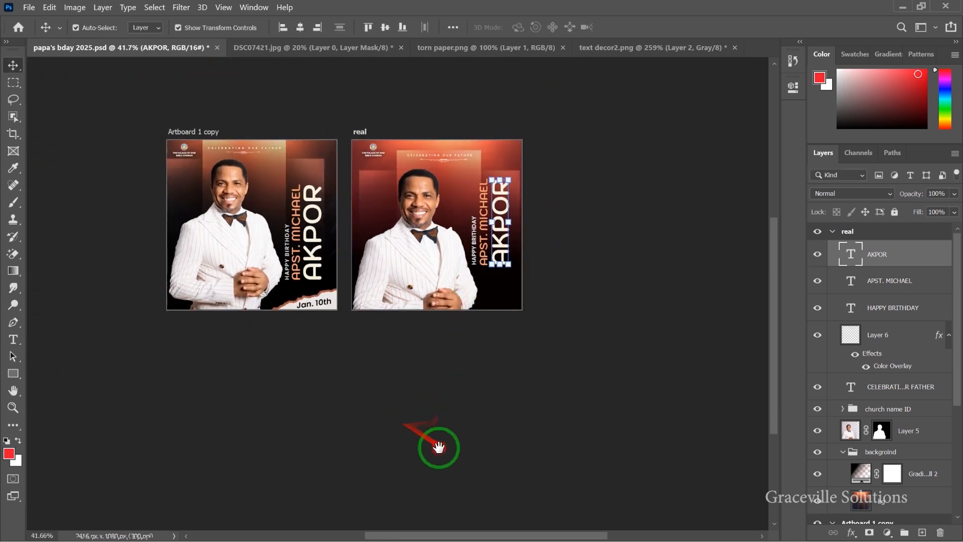
scroll(373, 364, up, 1)
scroll(372, 360, up, 2)
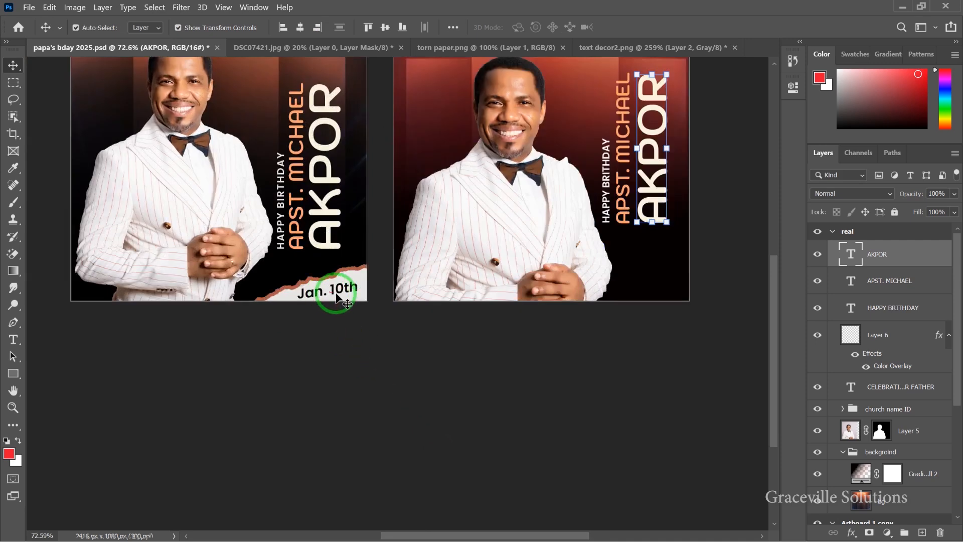
scroll(335, 296, up, 1)
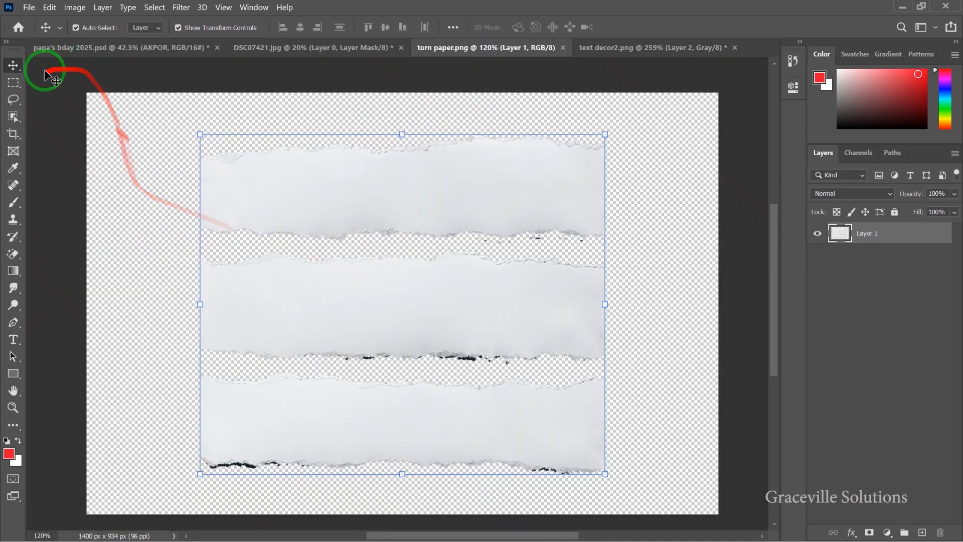
- In torn paper.png, copy the top torn strip to Layer 2 and drag it to the flyer
click(20, 86)
drag(196, 149, 621, 242)
key(z)
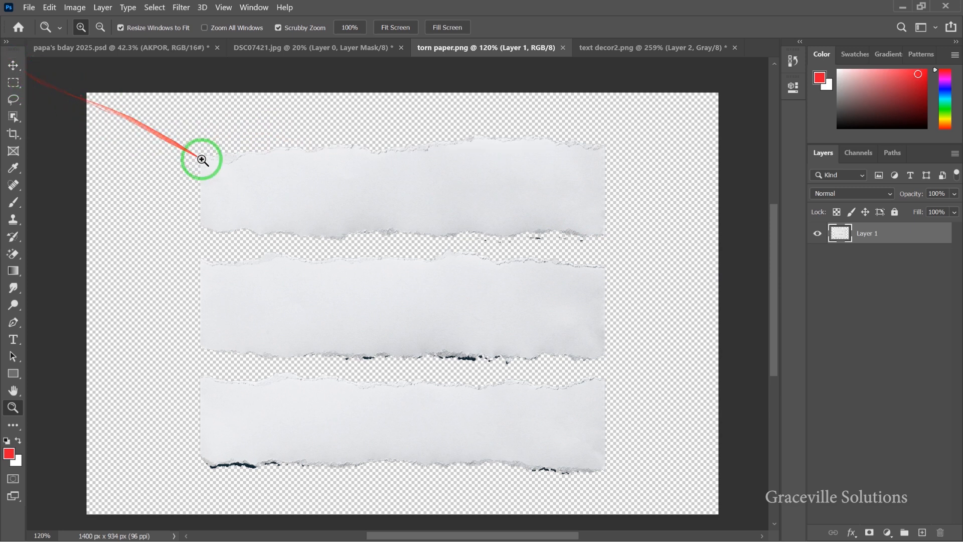
click(13, 81)
click(43, 83)
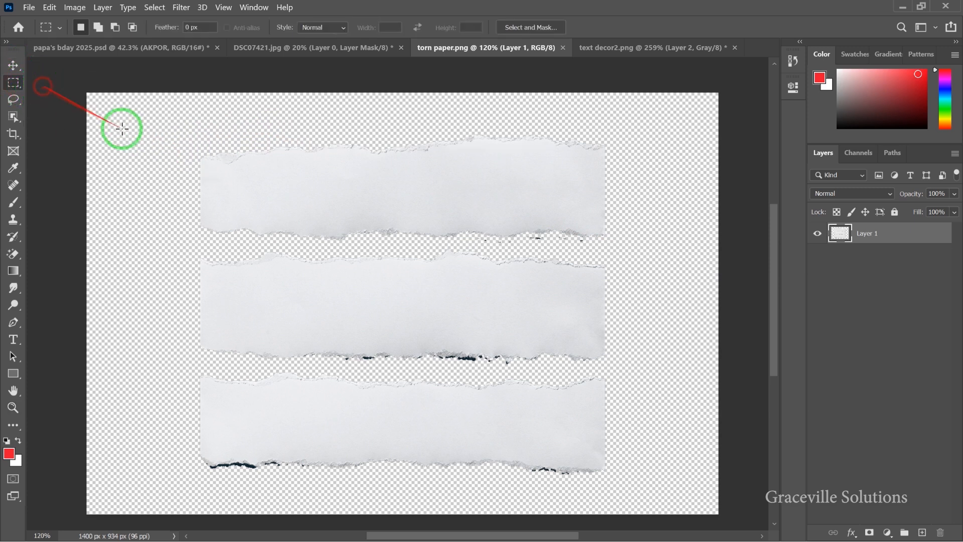
drag(179, 137, 625, 249)
key(ctrl+j)
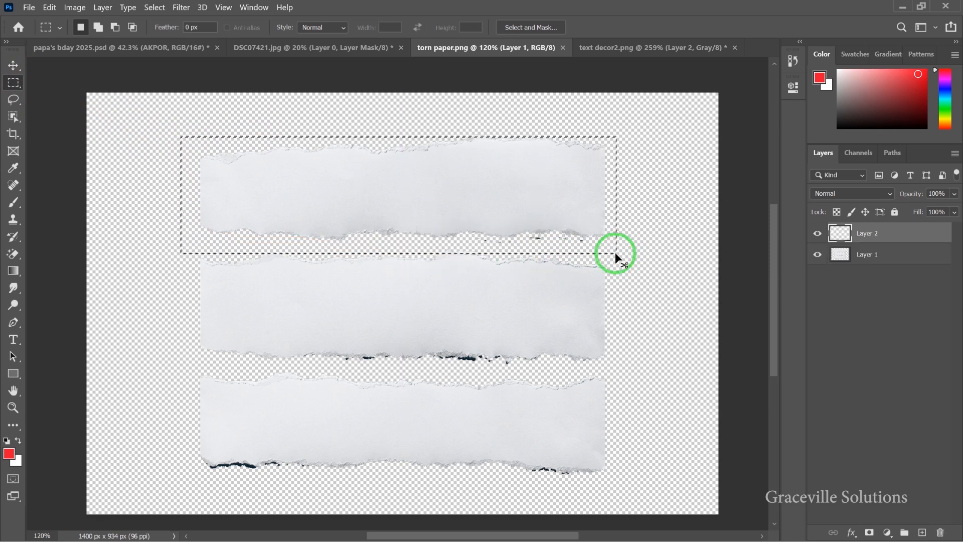
click(13, 66)
drag(342, 160, 535, 324)
- Accept the bit-depth warning, rotate the strip about -34° into the artboard's lower-right corner
click(524, 232)
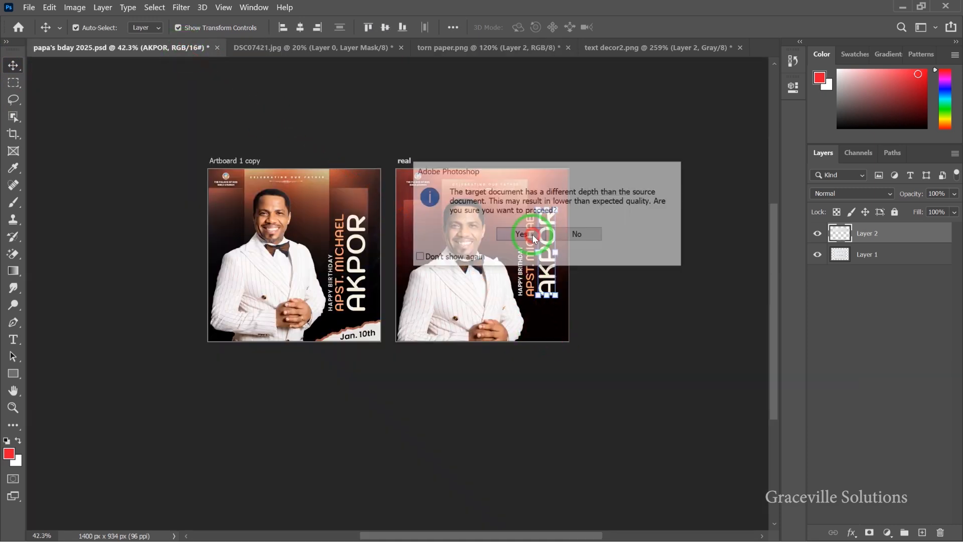
scroll(541, 328, up, 3)
drag(367, 272, 330, 379)
drag(544, 318, 578, 341)
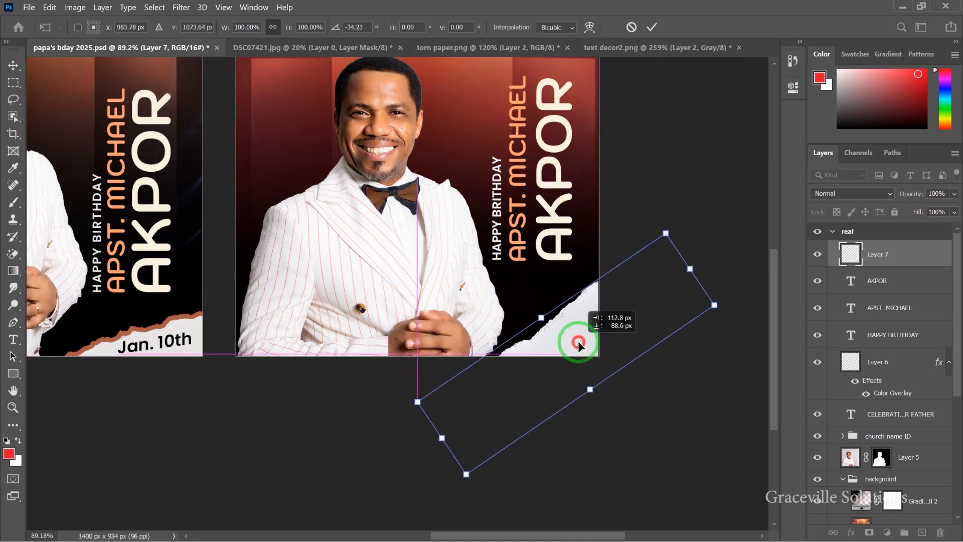
click(652, 27)
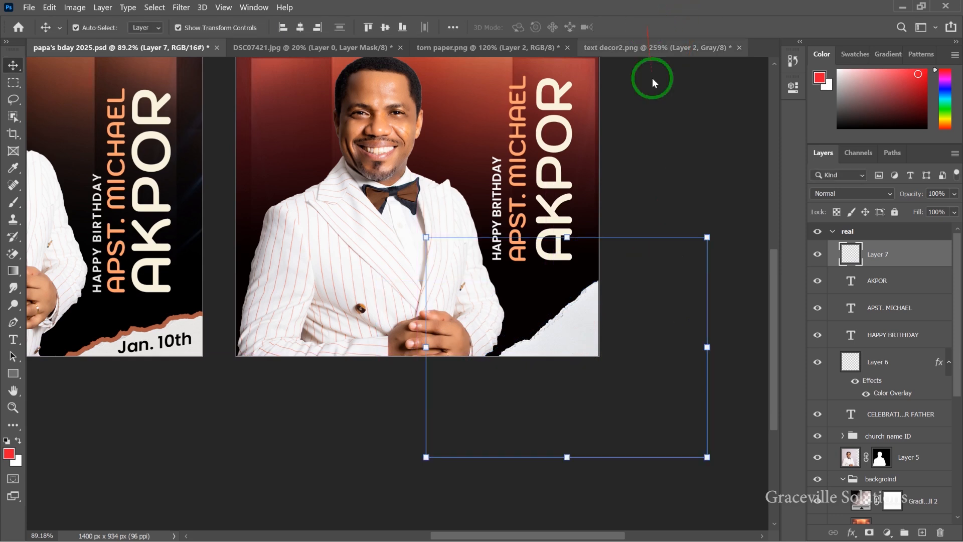
scroll(619, 240, down, 4)
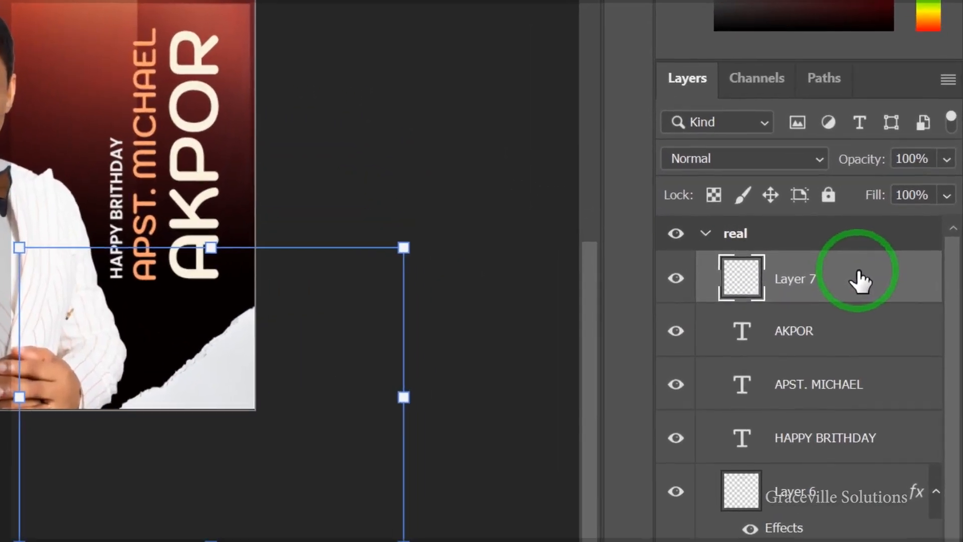
- In Layer 7's Blending Options, enable a 16 px outside Stroke on the torn-paper strip
right_click(911, 255)
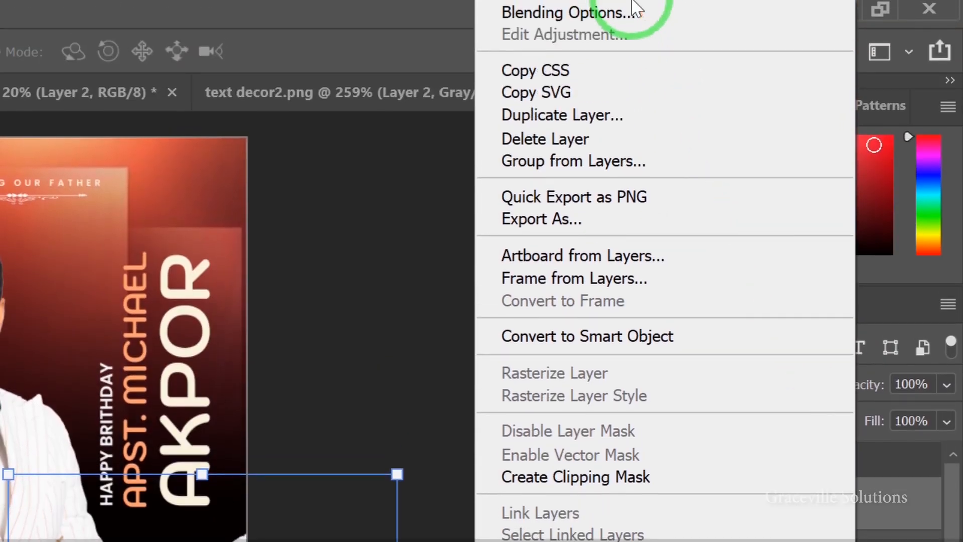
click(632, 0)
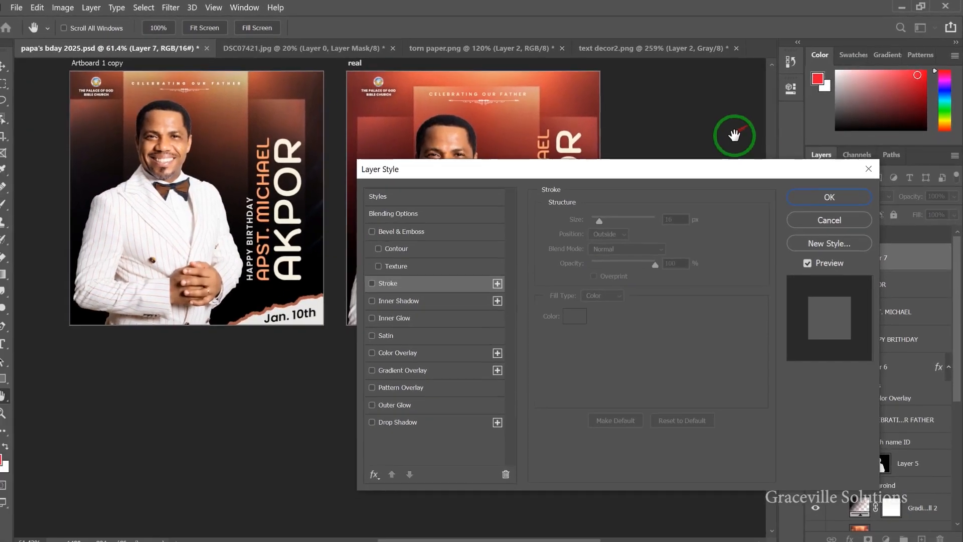
drag(736, 165, 908, 128)
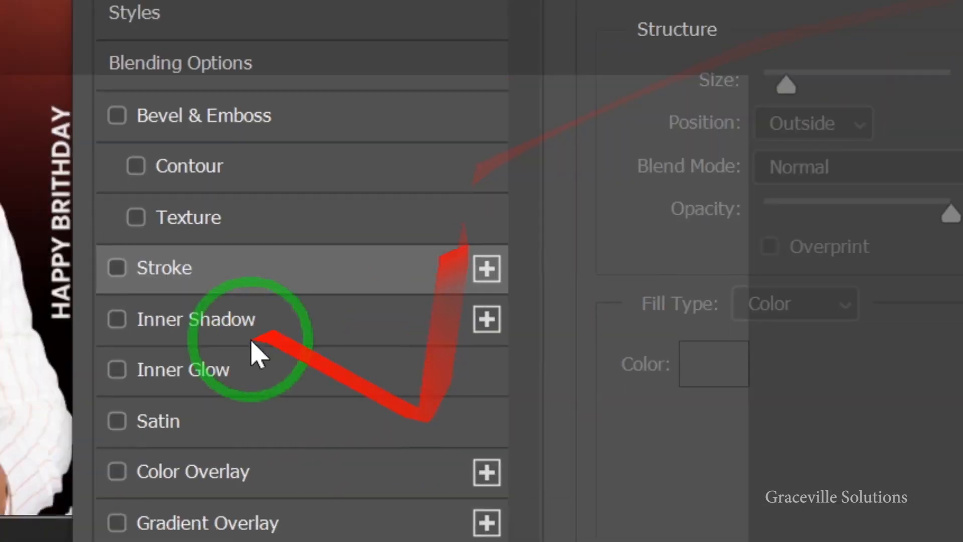
click(117, 267)
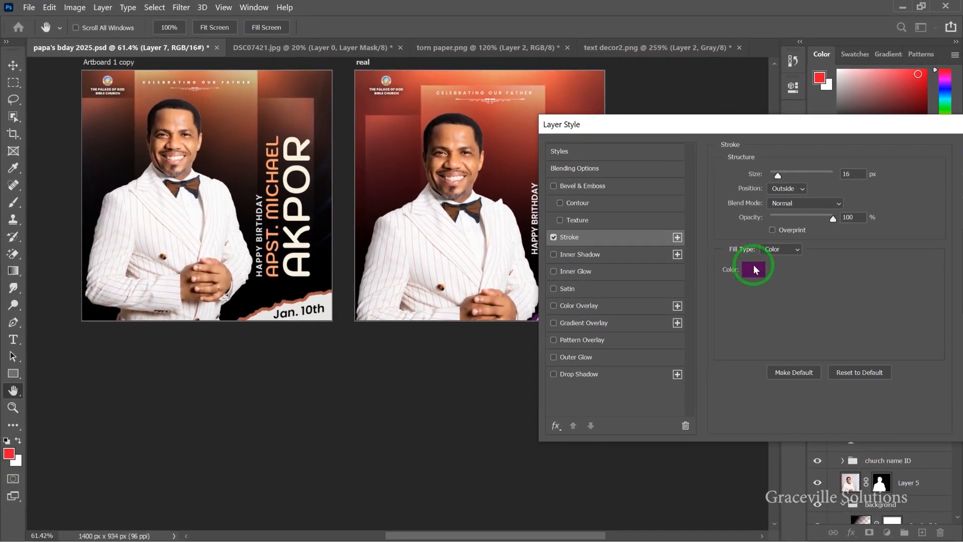
drag(764, 127, 657, 196)
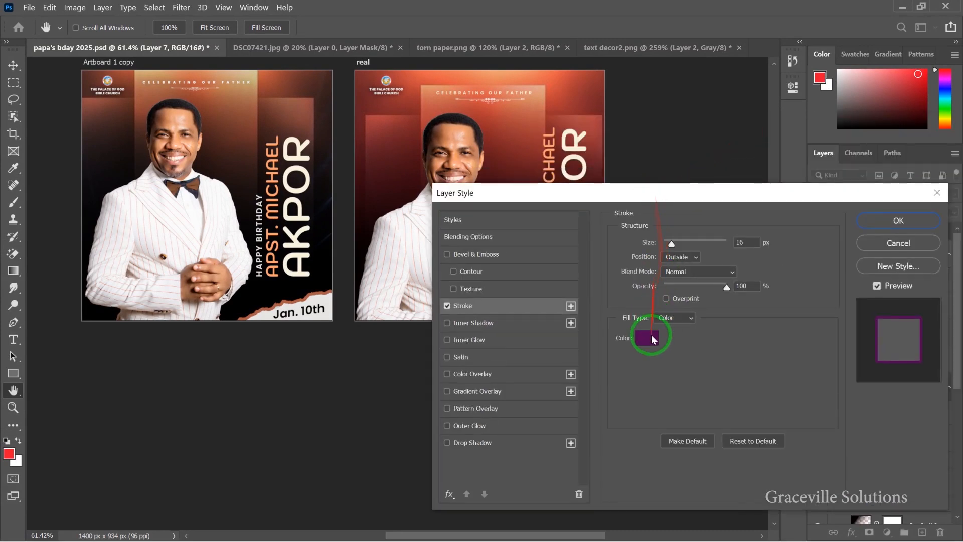
- Add an Inner Shadow and set the stroke colour to the flyer's sampled orange-red
click(507, 324)
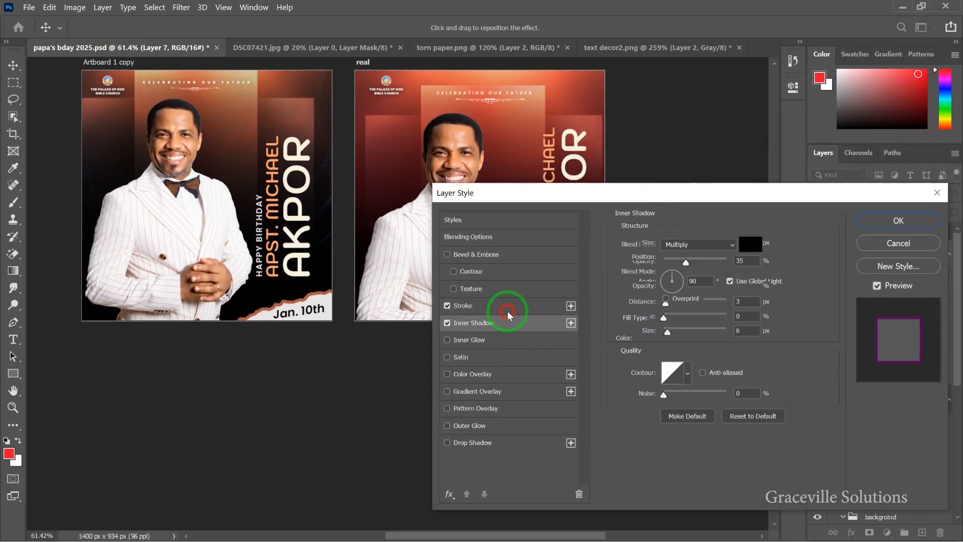
click(506, 307)
click(655, 339)
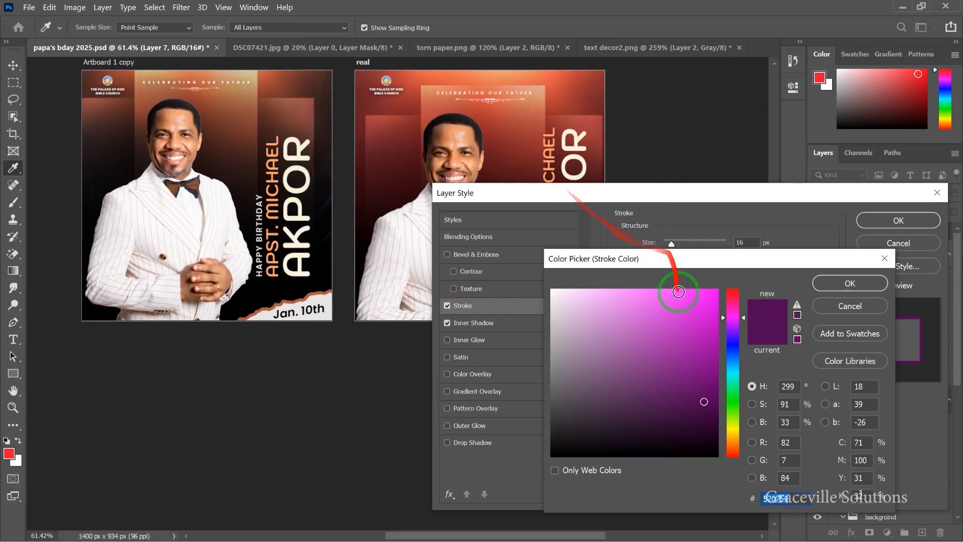
click(269, 86)
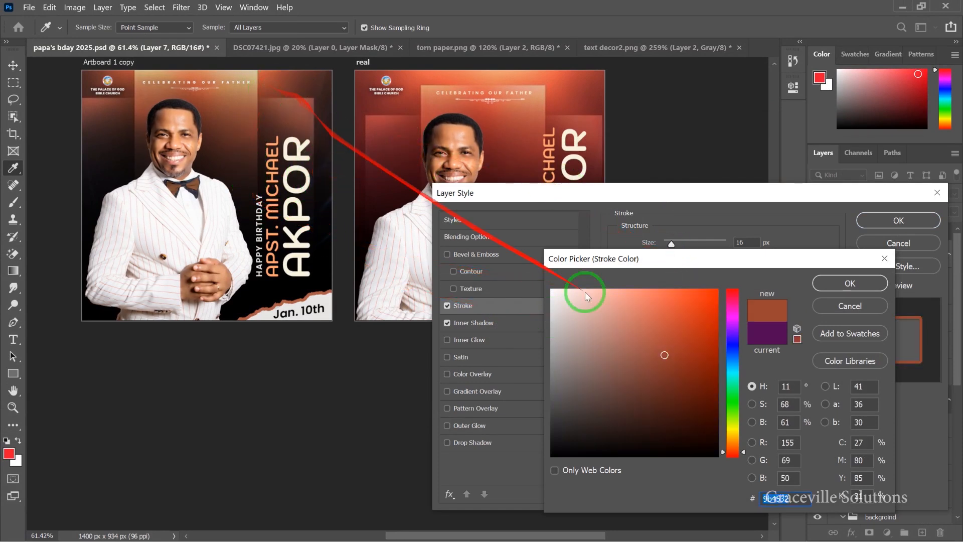
click(842, 285)
drag(814, 194, 782, 335)
- Apply the layer styles and nudge the torn-paper strip slightly up-left
click(869, 365)
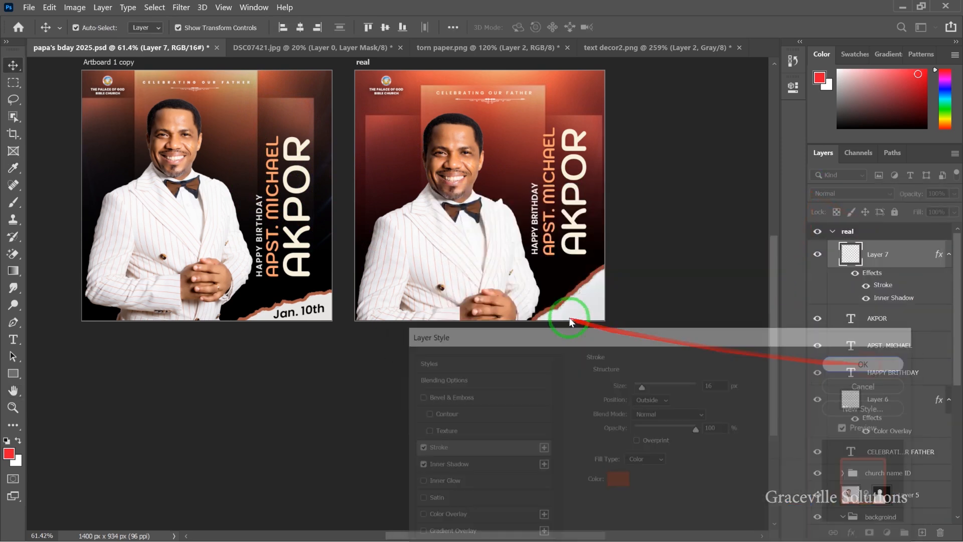
scroll(561, 313, up, 3)
drag(587, 307, 589, 308)
drag(585, 311, 576, 301)
click(338, 417)
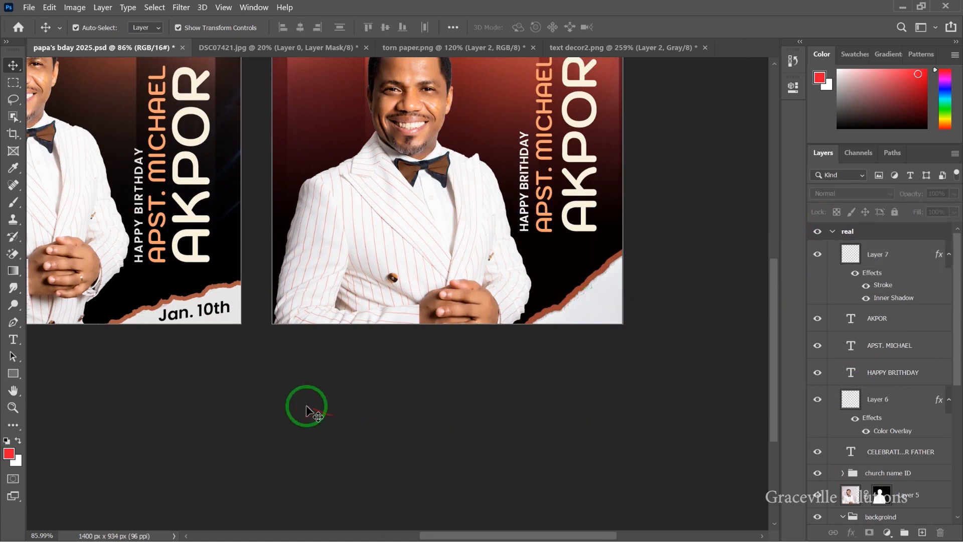
scroll(306, 404, down, 3)
scroll(216, 377, up, 4)
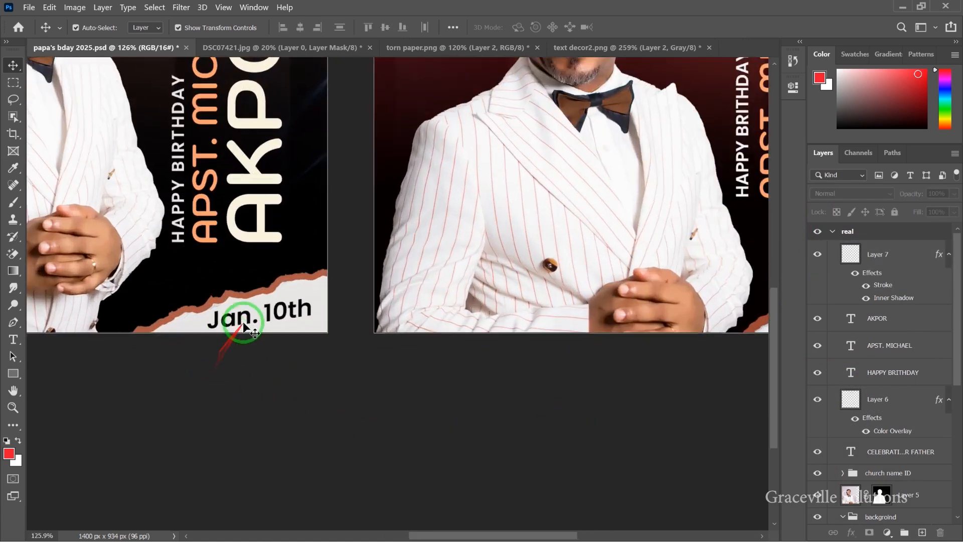
- Duplicate the Jan. 10th text into the real group above Layer 7 and place it on the torn corner
click(248, 321)
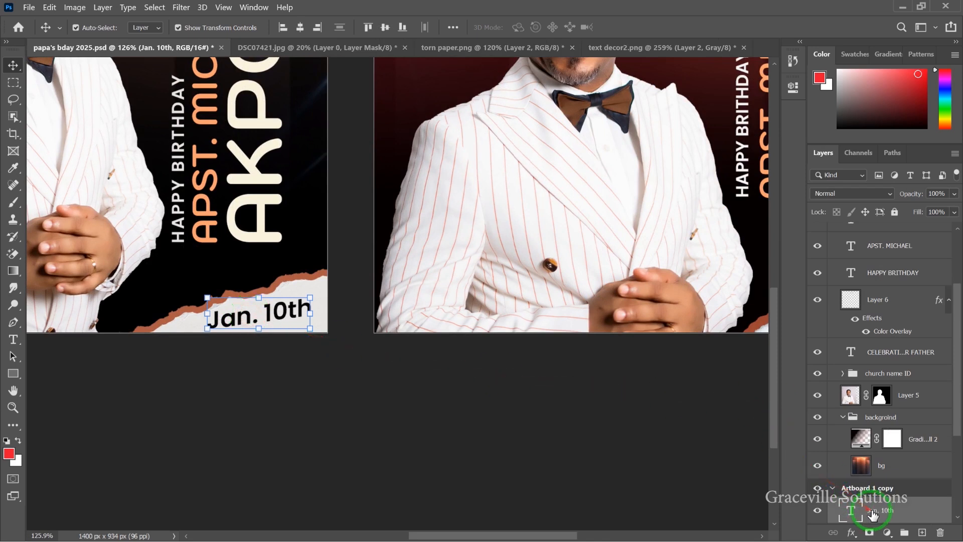
key(ctrl+j)
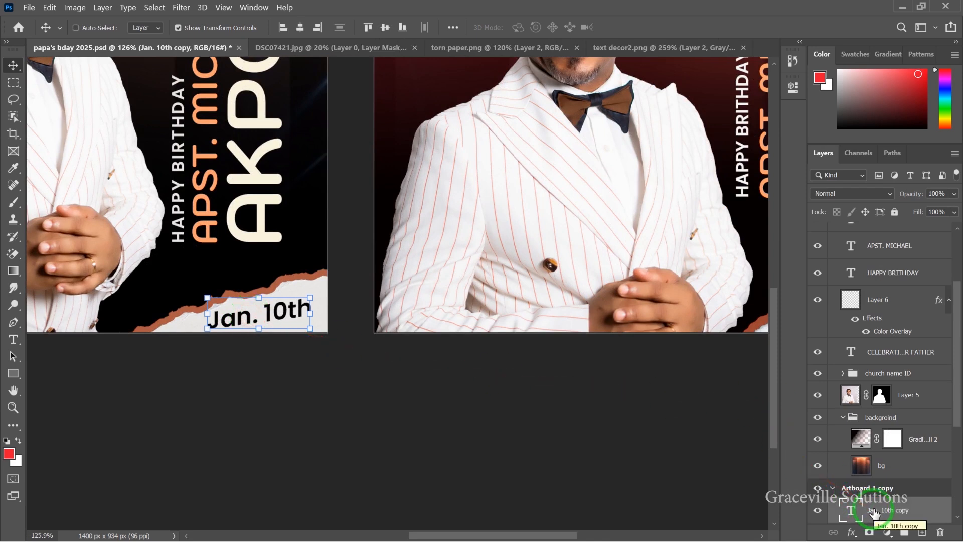
scroll(581, 382, down, 3)
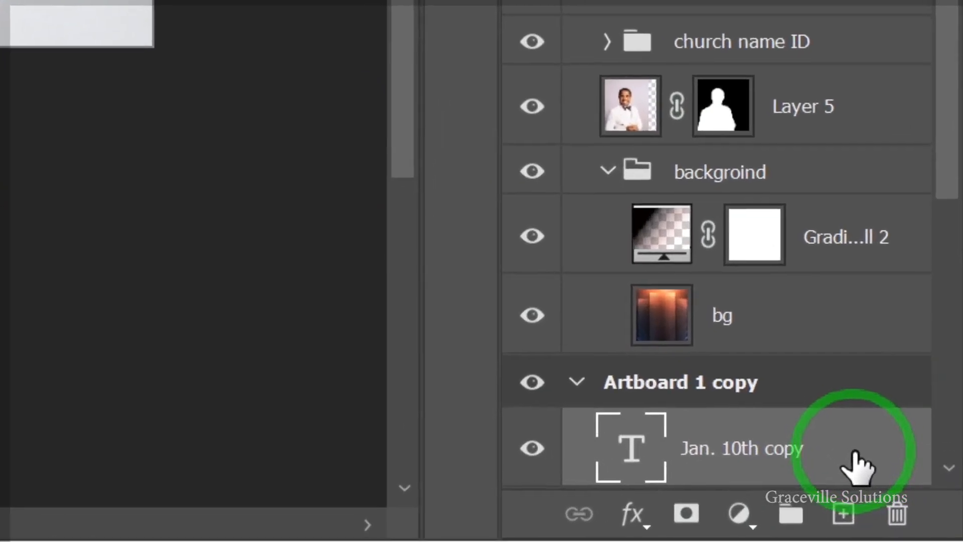
drag(929, 516, 880, 182)
drag(720, 68, 714, 66)
scroll(656, 363, up, 3)
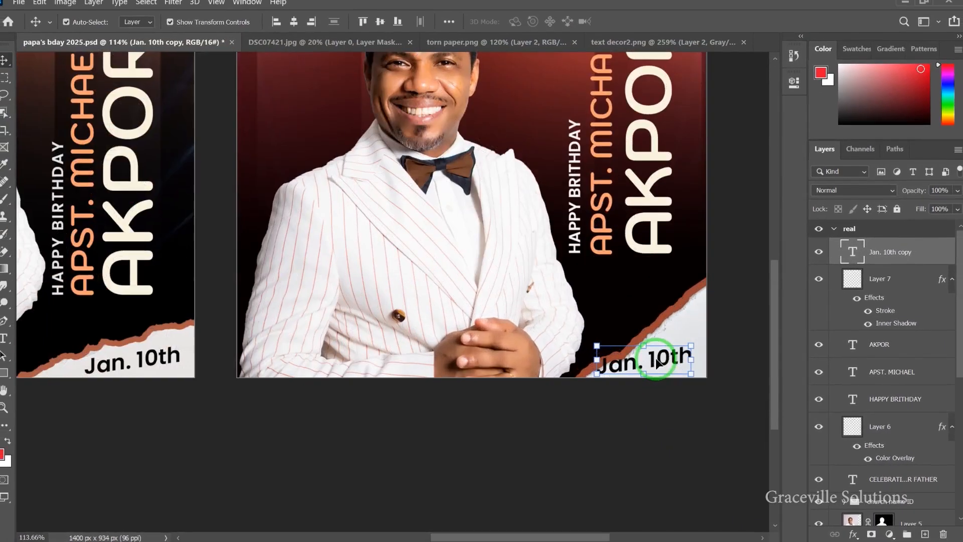
drag(656, 363, 672, 361)
drag(644, 304, 559, 320)
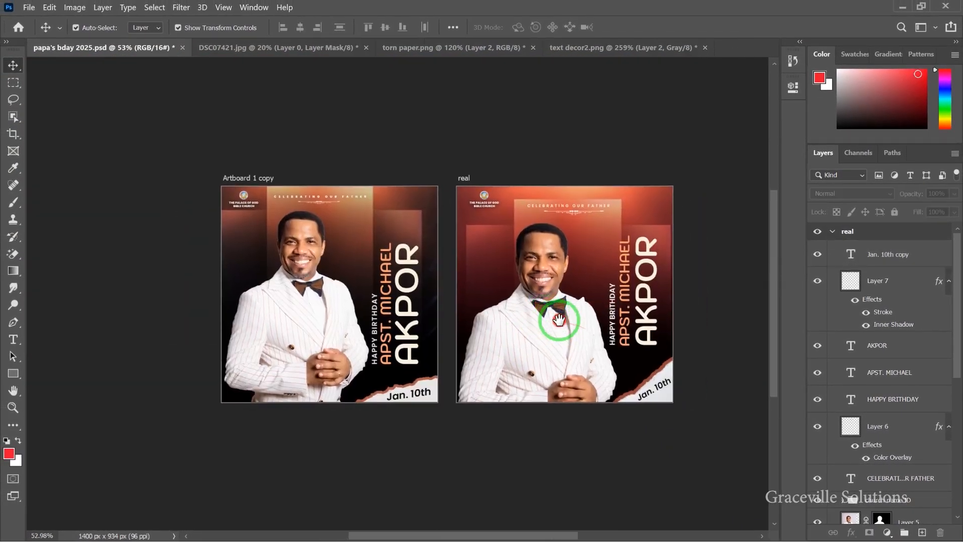
scroll(561, 317, up, 2)
scroll(562, 317, down, 1)
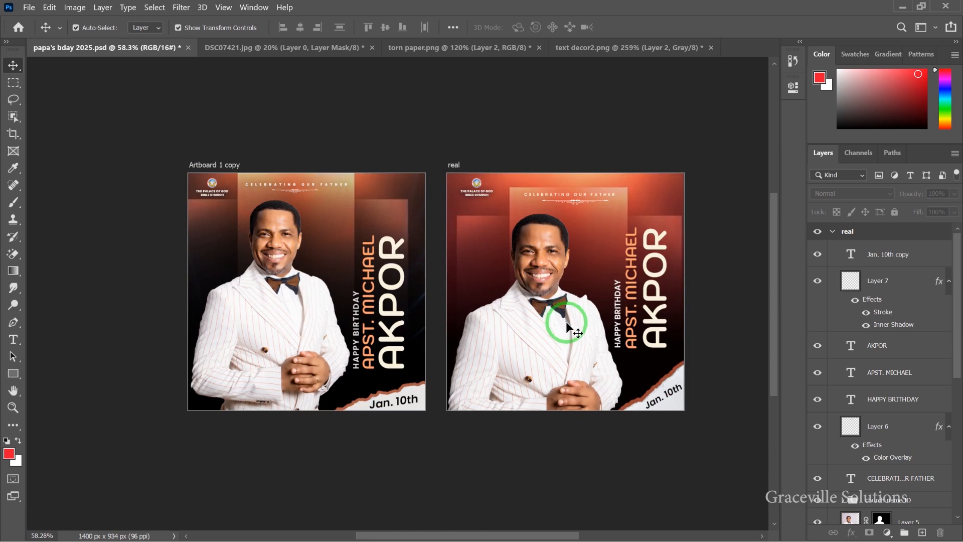
scroll(564, 322, up, 2)
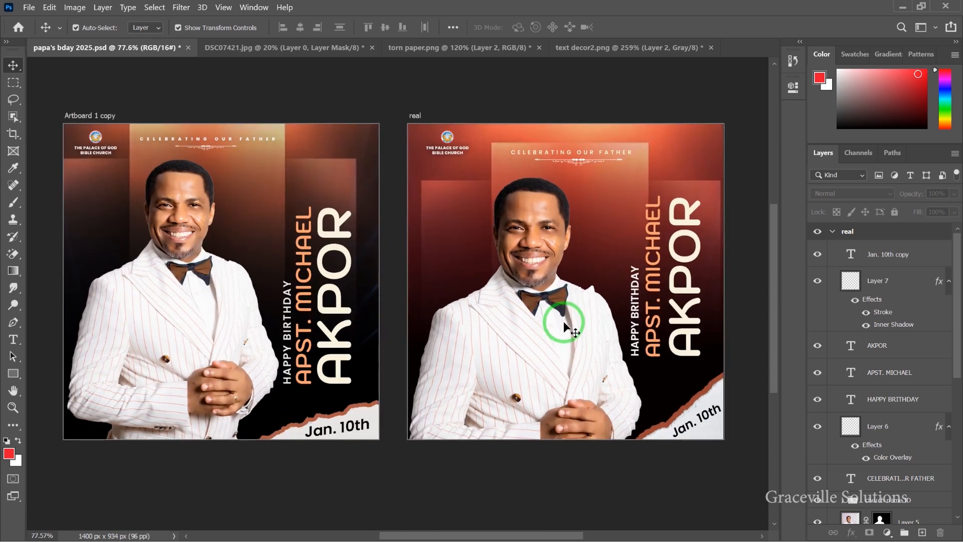
scroll(562, 320, down, 2)
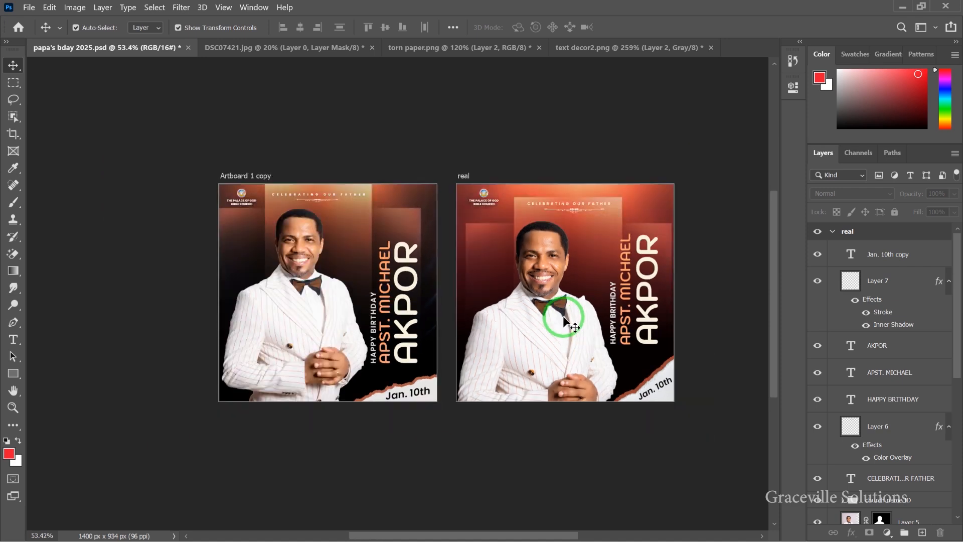
drag(581, 328, 534, 328)
scroll(615, 322, up, 2)
scroll(616, 325, up, 2)
scroll(503, 318, down, 2)
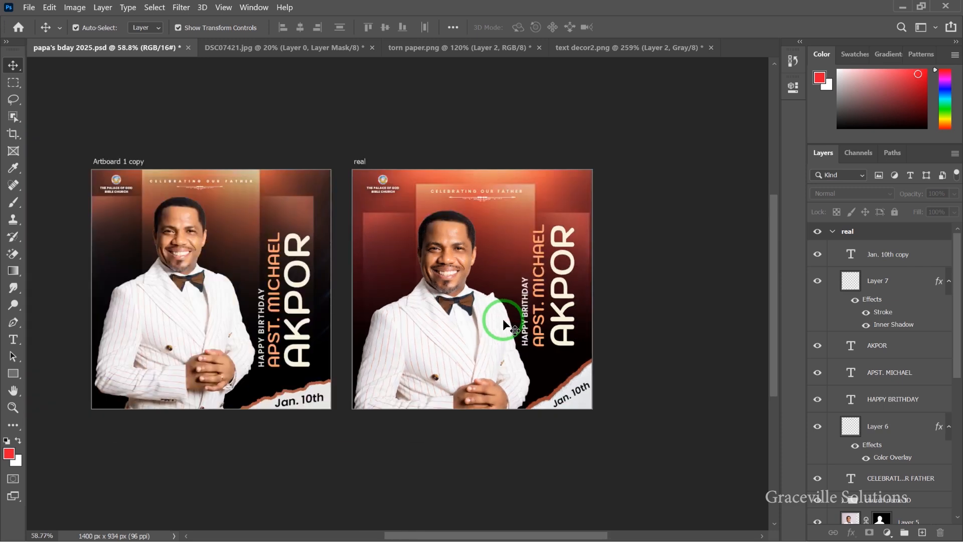
scroll(503, 320, down, 2)
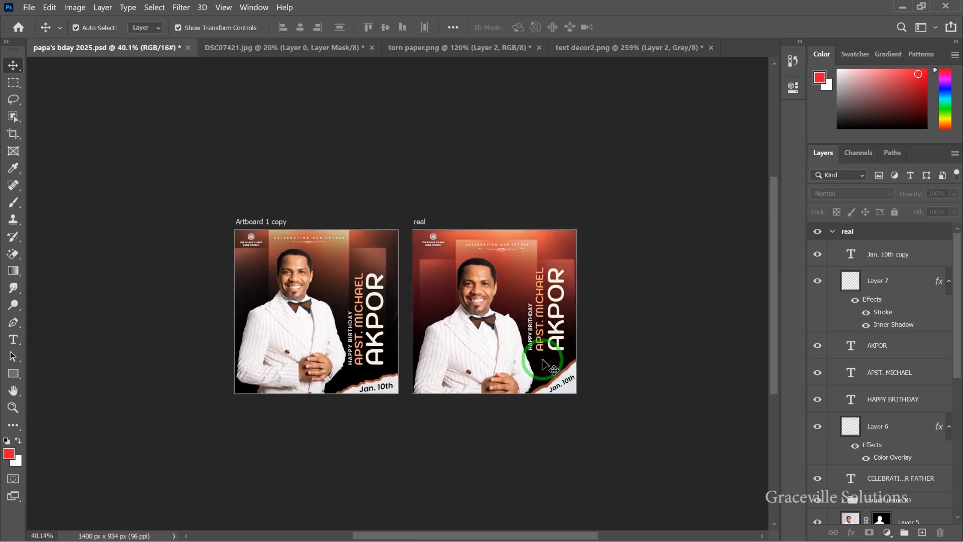